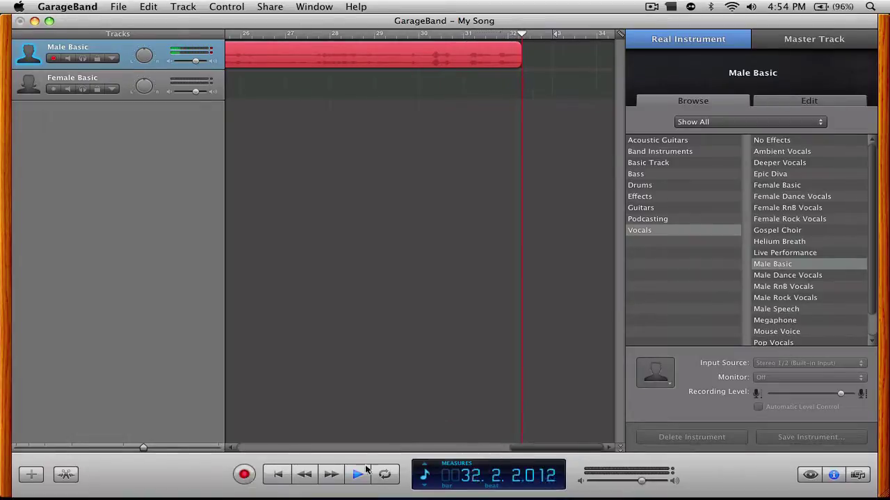
Step: Switch to Illustrator to view the finished IPhone.ai iPhone icon reference drawing
mouse_move(622, 486)
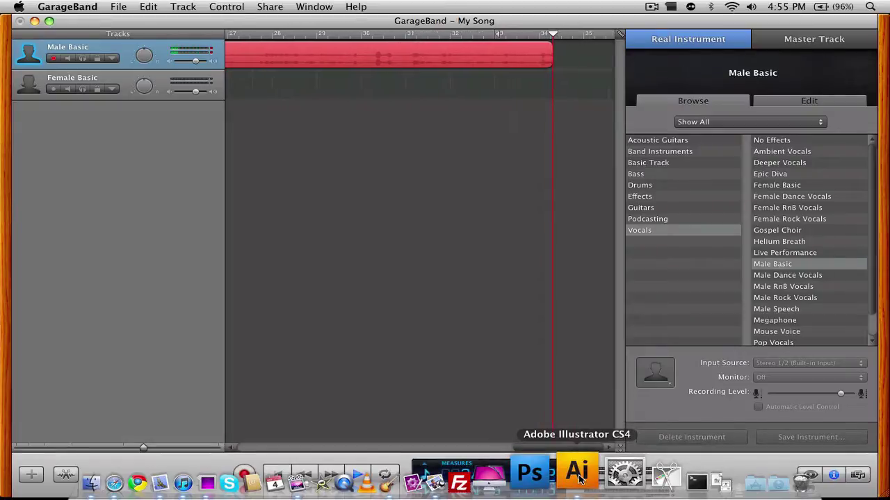
left_click(577, 474)
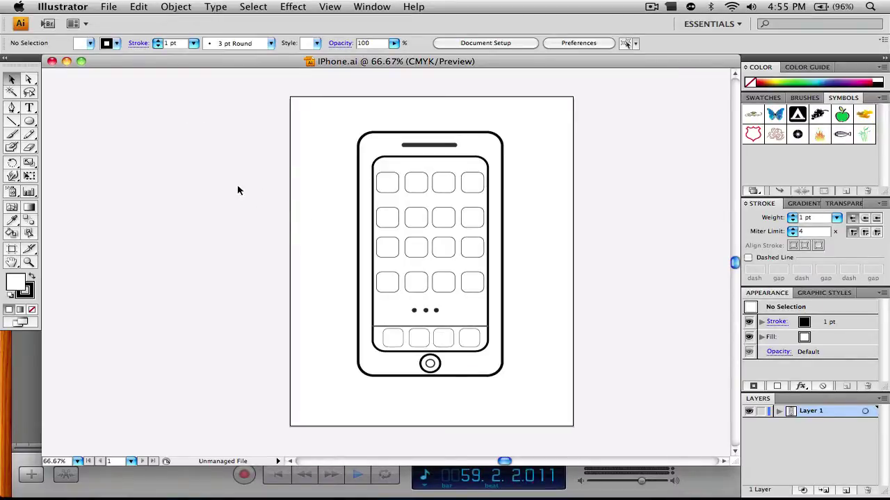
Step: Create a new Letter-size document
left_click(109, 6)
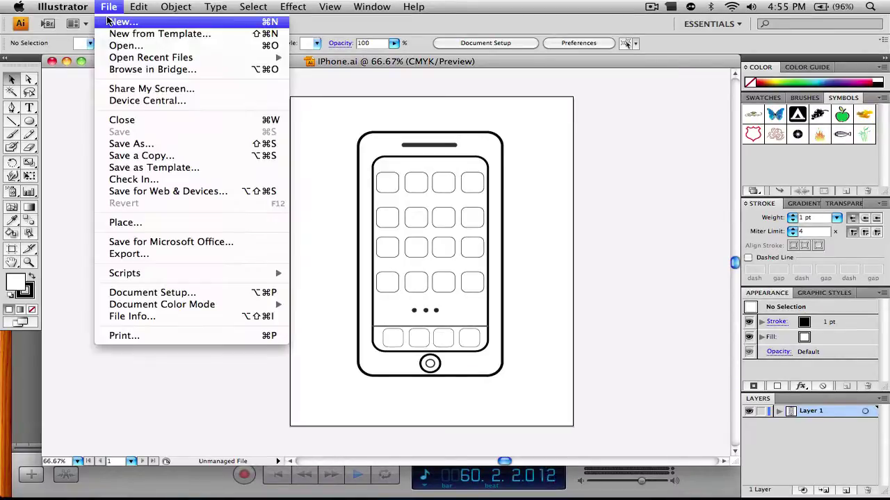
left_click(130, 21)
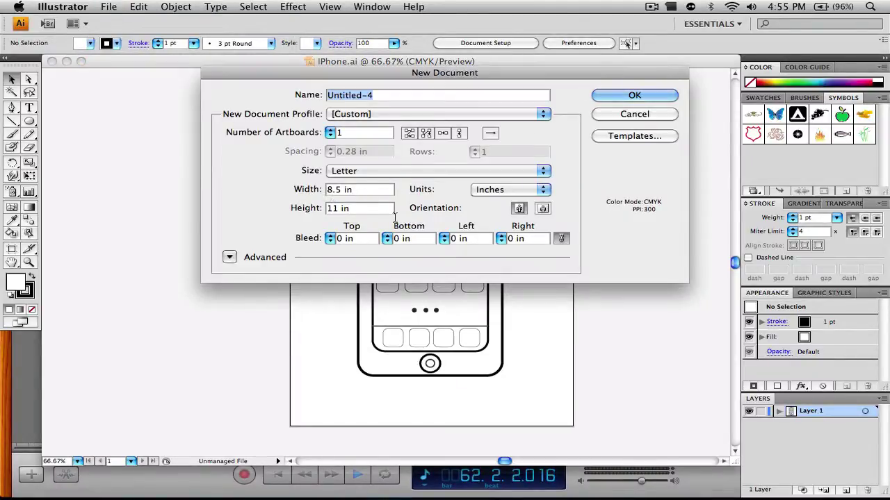
left_click(632, 95)
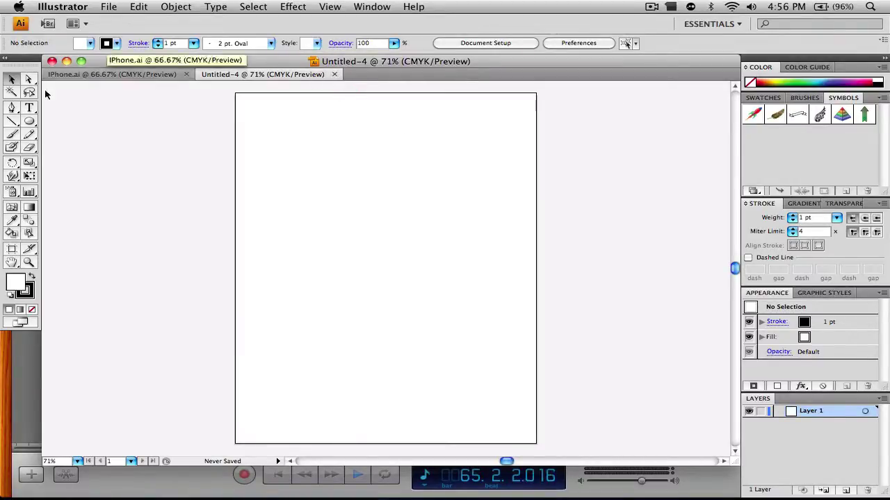
Step: Draw a tall rounded rectangle for the phone body and nudge it into place
left_click(28, 121)
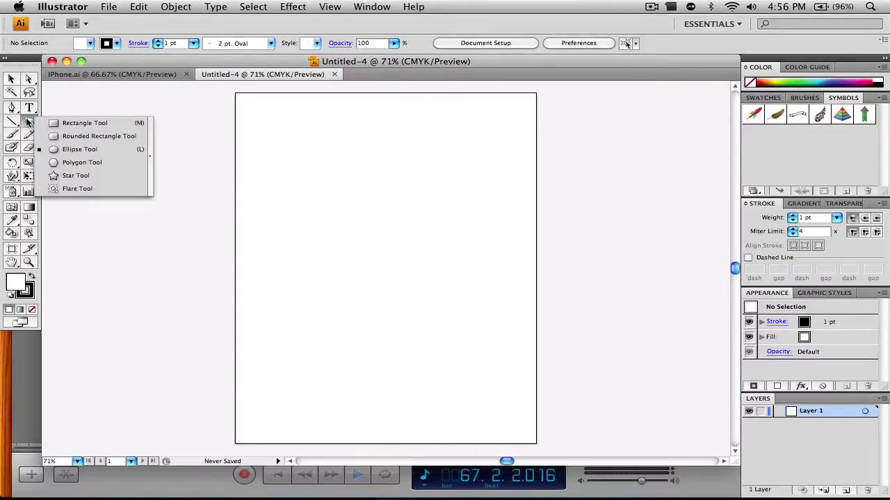
left_click_drag(28, 121, 63, 136)
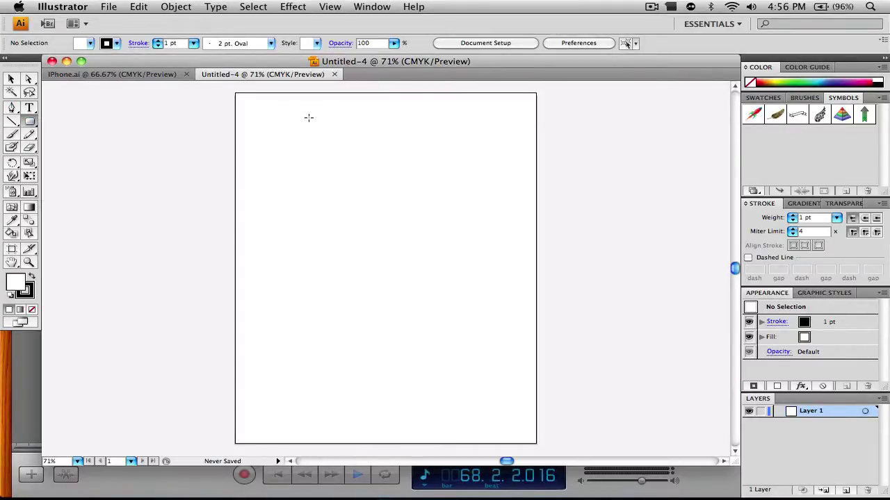
left_click_drag(299, 125, 480, 413)
left_click(11, 79)
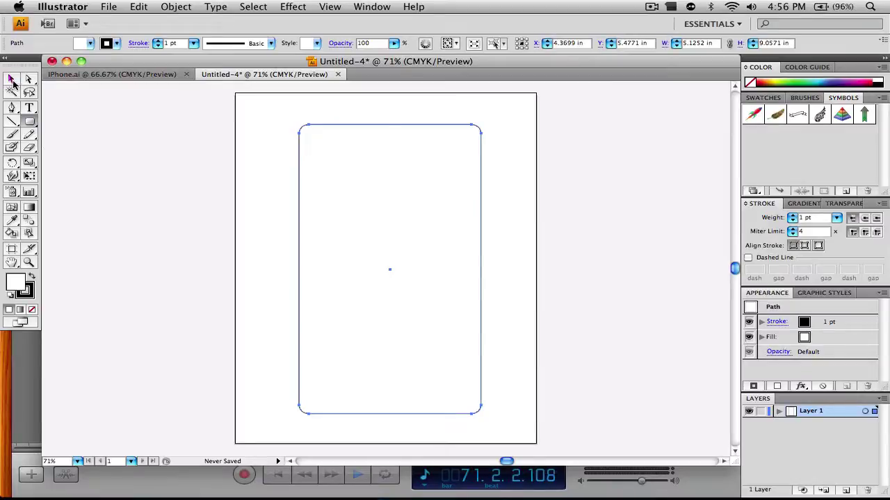
left_click_drag(339, 123, 341, 126)
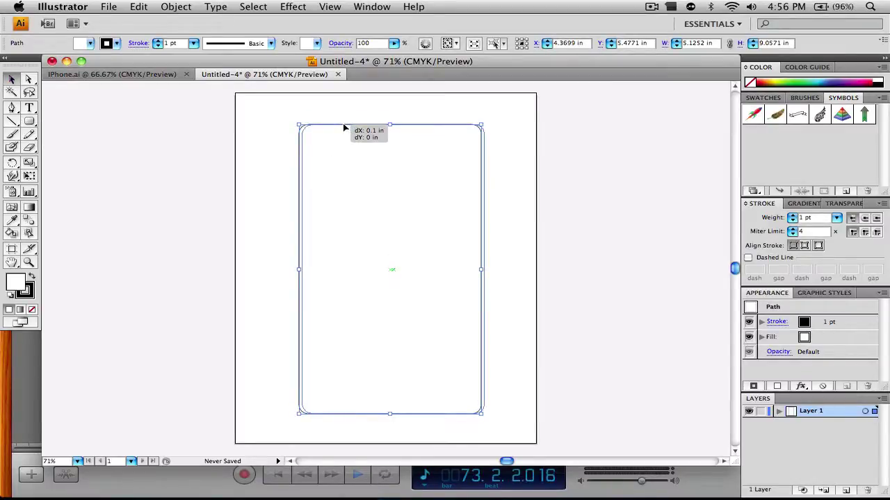
left_click(583, 145)
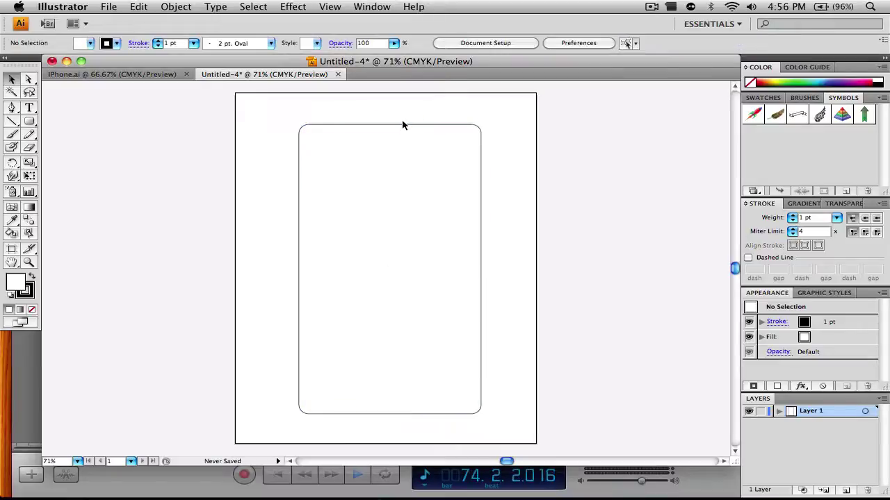
left_click(403, 126)
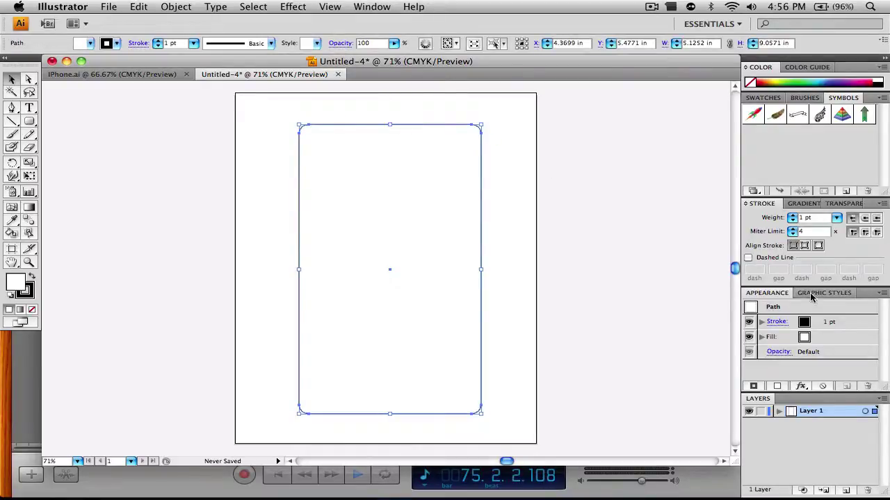
Step: Raise the body's stroke weight to 4 pt and compare it with the IPhone.ai reference
left_click(791, 215)
left_click(792, 215)
left_click(791, 215)
left_click(659, 212)
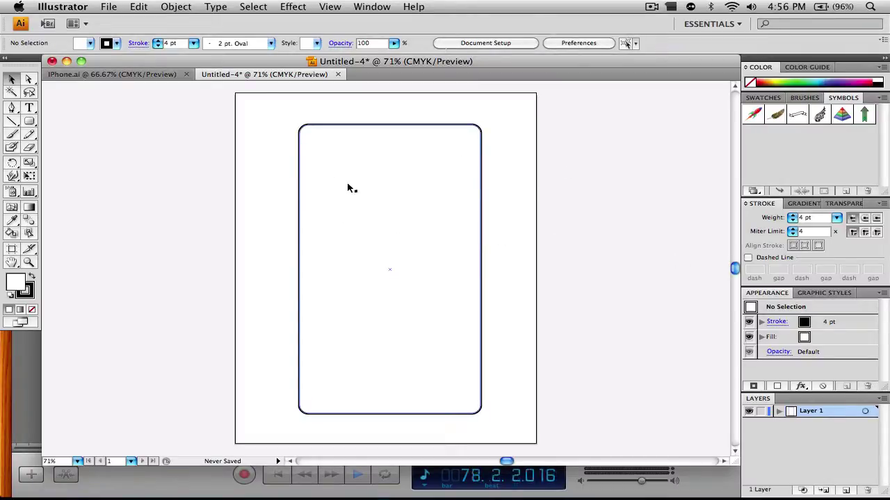
left_click(171, 74)
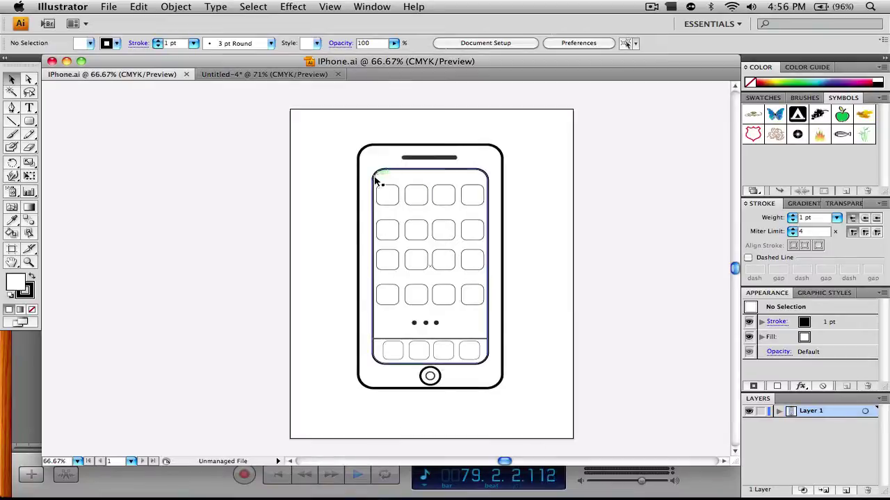
left_click(261, 75)
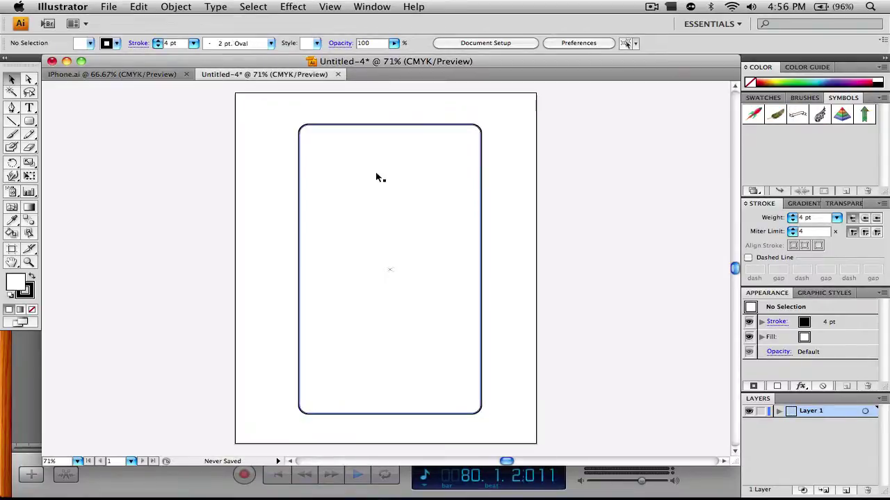
Step: Make an 80% uniformly scaled copy of the phone body to form the inner screen
left_click(367, 125)
right_click(365, 122)
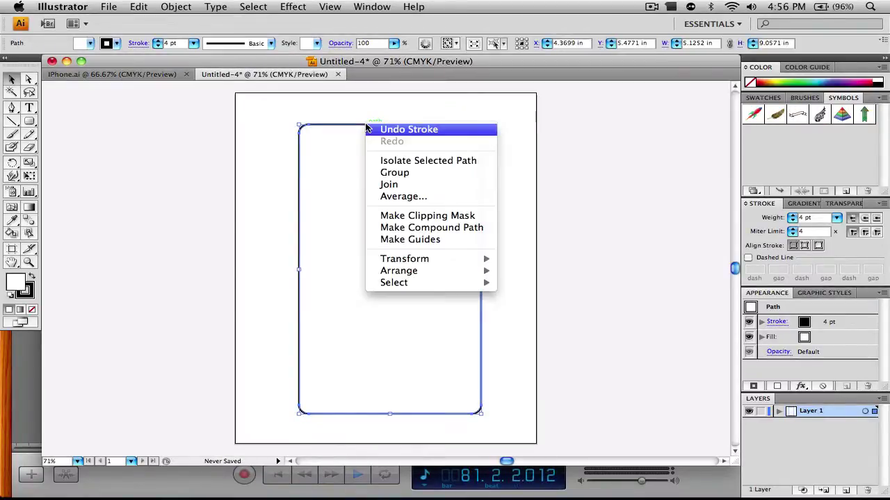
mouse_move(446, 259)
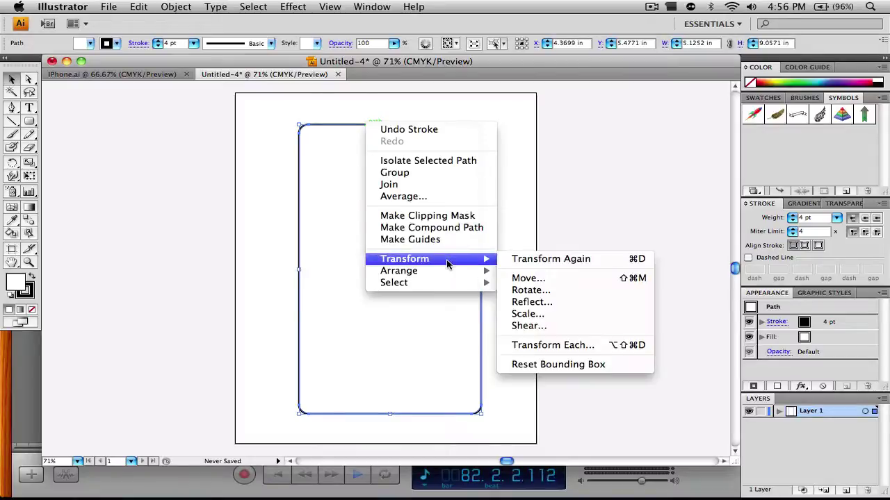
left_click(527, 314)
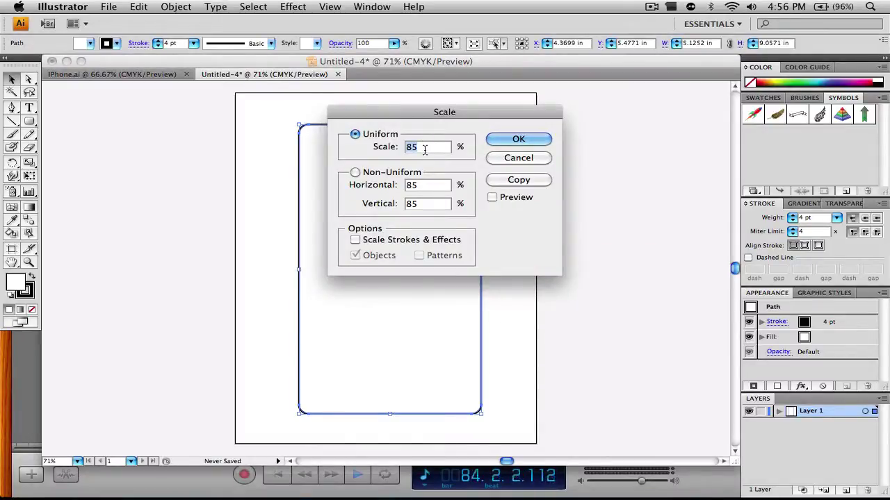
type("80")
left_click(525, 182)
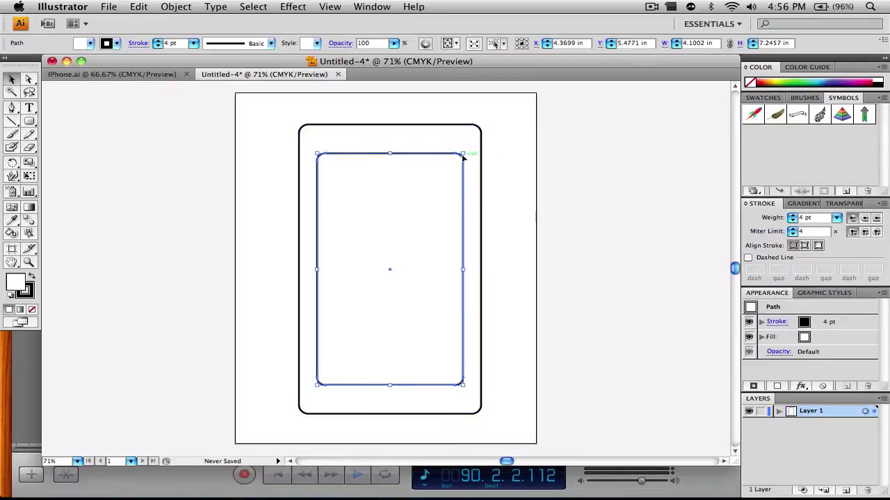
left_click(595, 193)
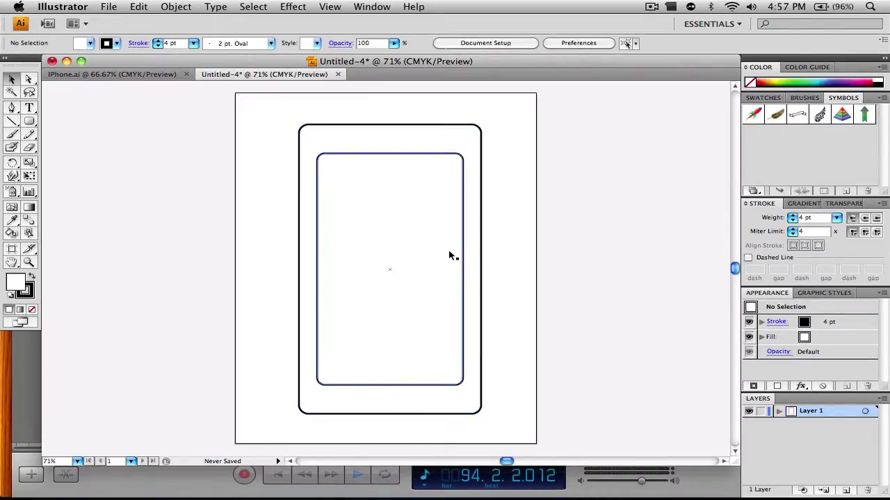
Step: Set the fill colour to black for a new rounded rectangle
left_click(143, 74)
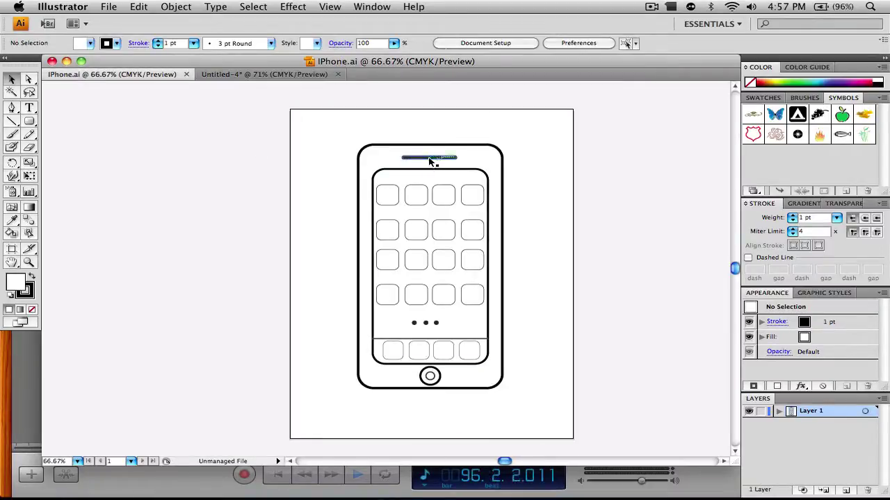
left_click(285, 76)
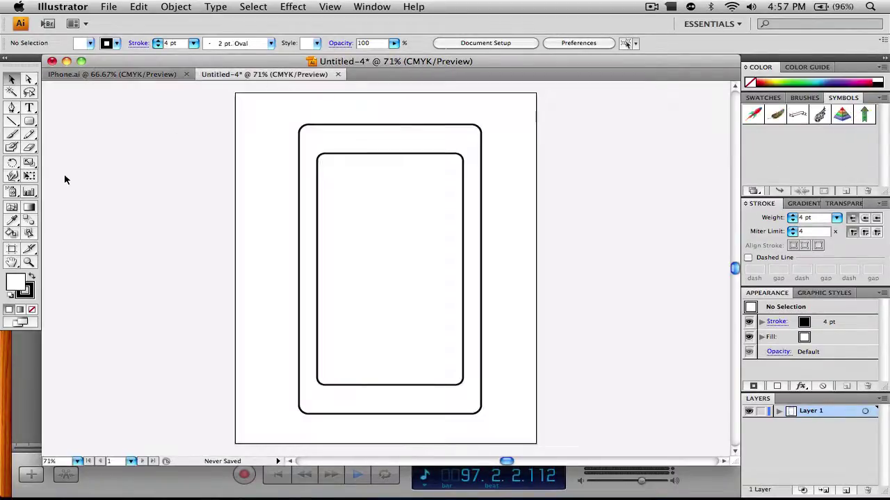
left_click(27, 124)
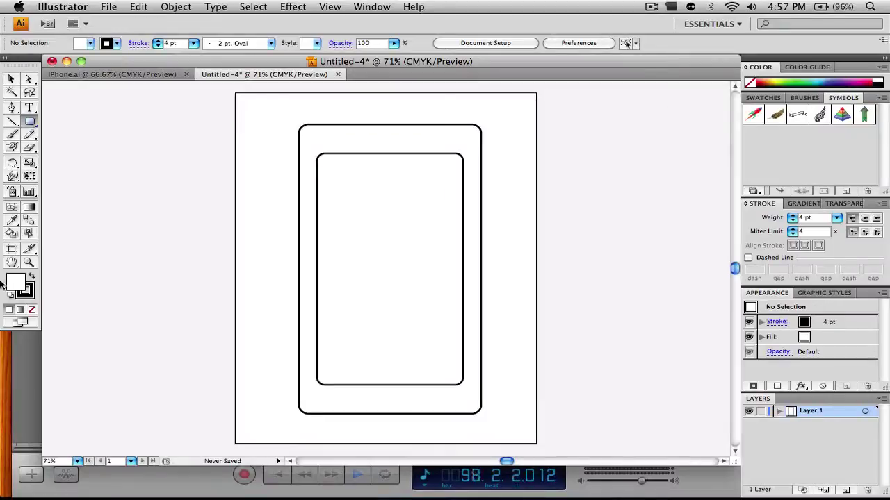
double_click(14, 283)
left_click_drag(285, 278, 262, 282)
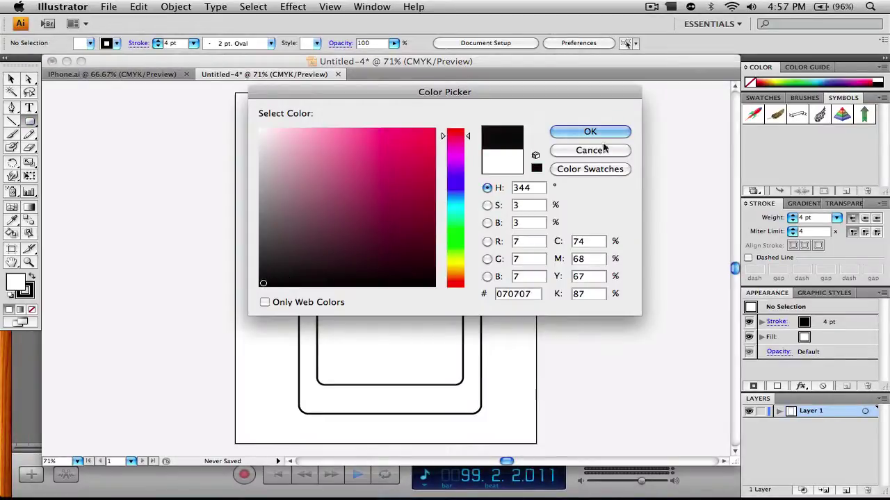
left_click(615, 132)
Step: Draw a thin speaker pill near the top, shorten it and centre it above the screen
left_click_drag(356, 133, 416, 137)
left_click(12, 79)
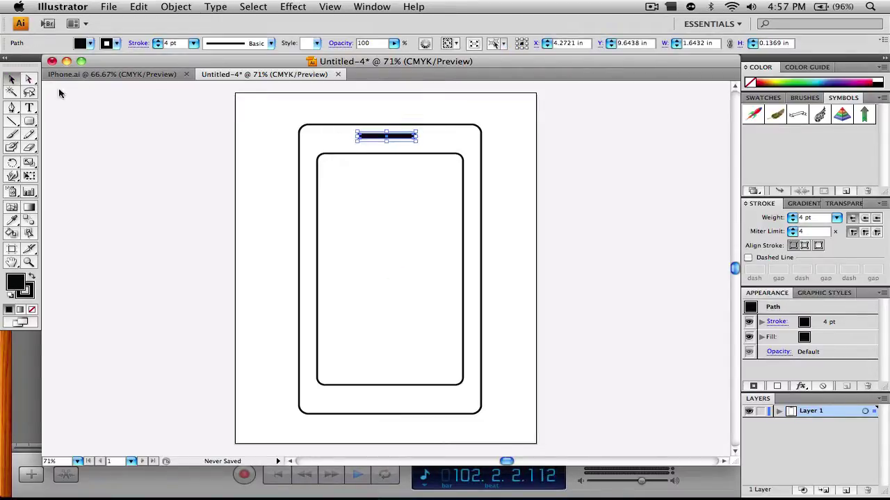
left_click_drag(370, 137, 373, 138)
left_click(574, 144)
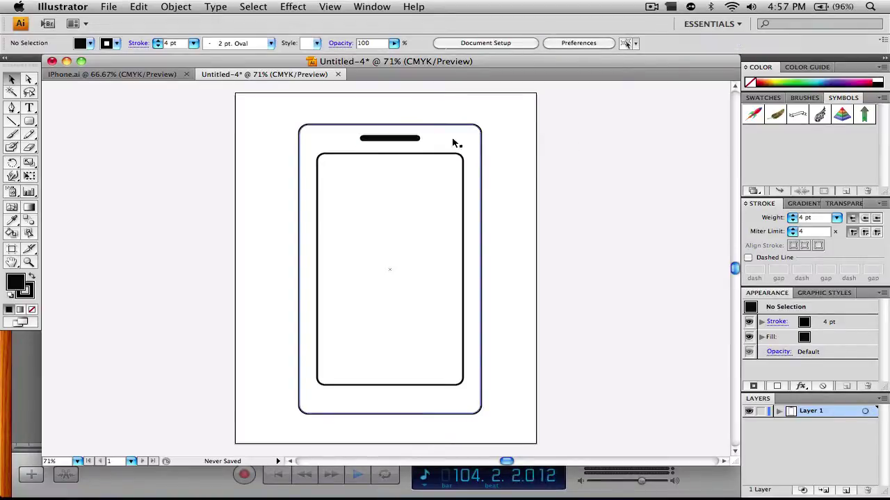
left_click(402, 138)
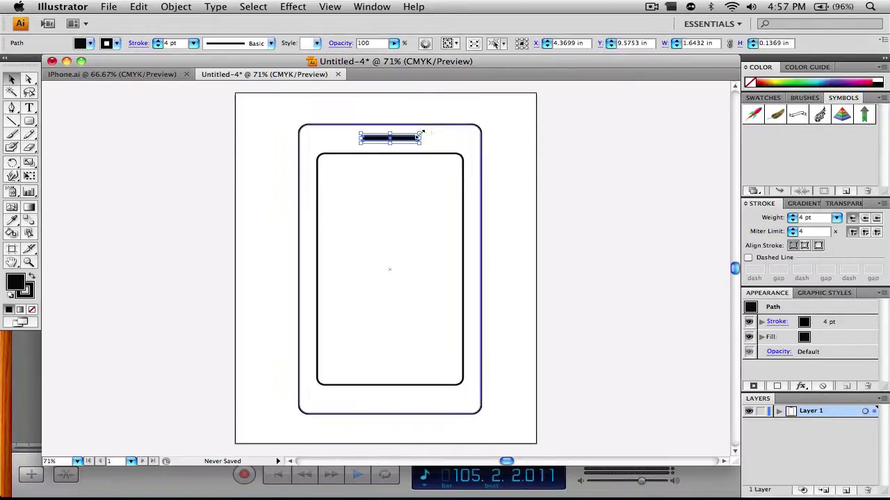
left_click_drag(419, 133, 395, 144)
left_click(624, 143)
left_click_drag(399, 143, 407, 143)
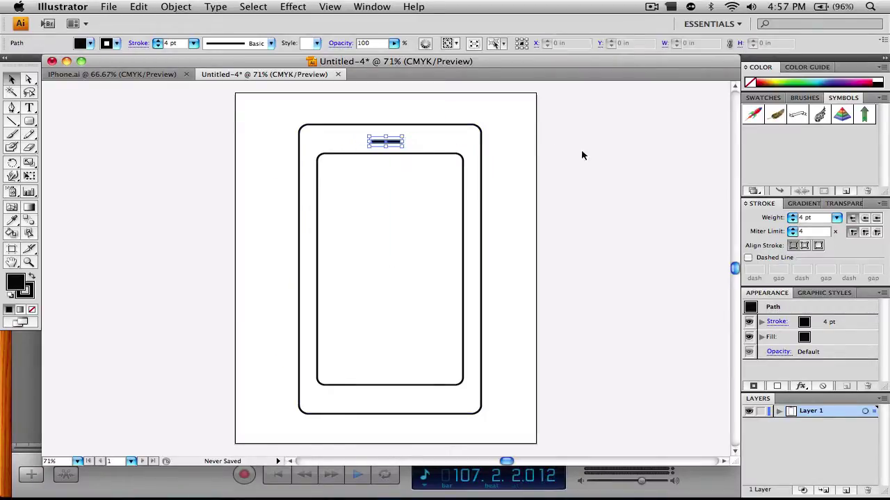
left_click(584, 155)
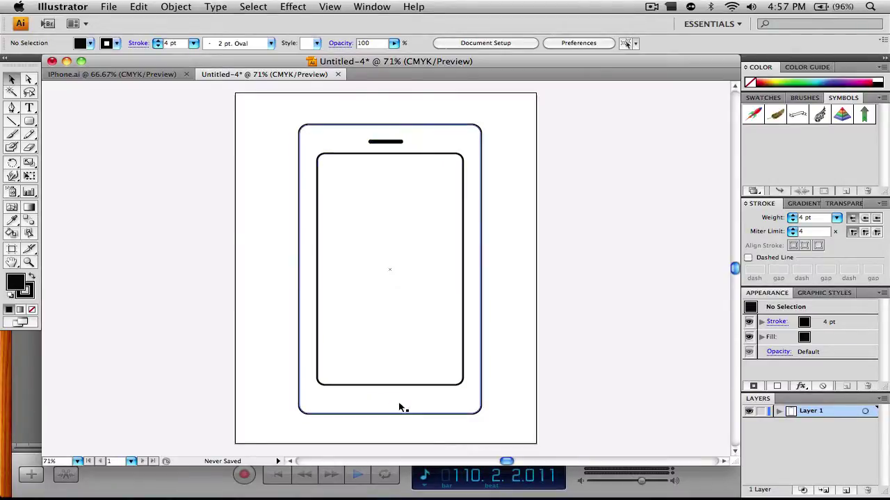
Step: Draw a black circle, resize it and centre it on the bottom bezel as the home button
left_click(156, 74)
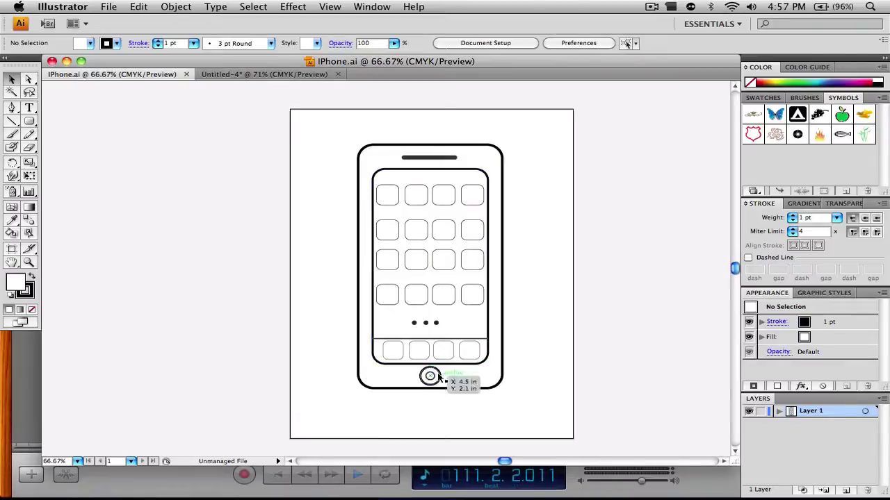
left_click(254, 73)
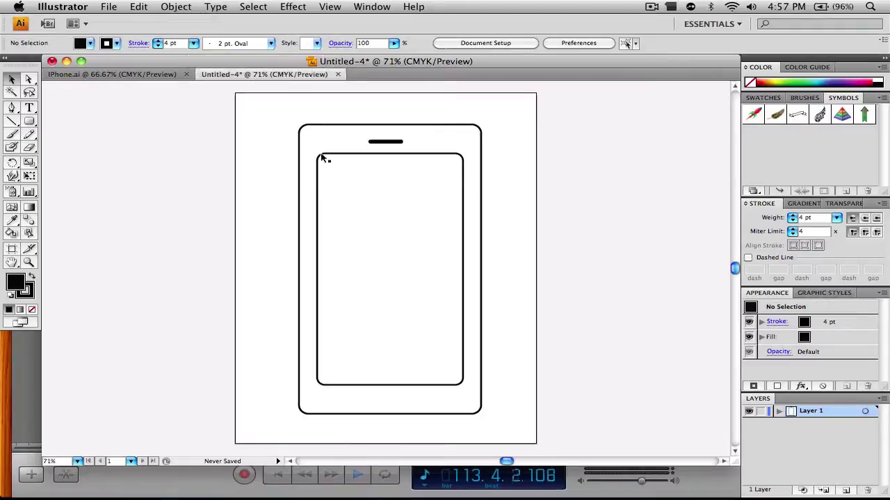
left_click(29, 125)
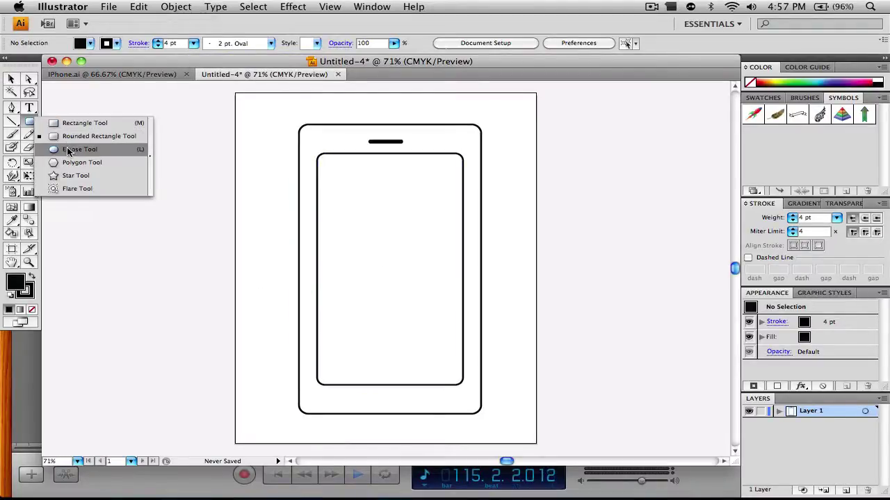
left_click(68, 150)
left_click_drag(70, 148, 401, 395)
key("v")
left_click(599, 397)
left_click(387, 401)
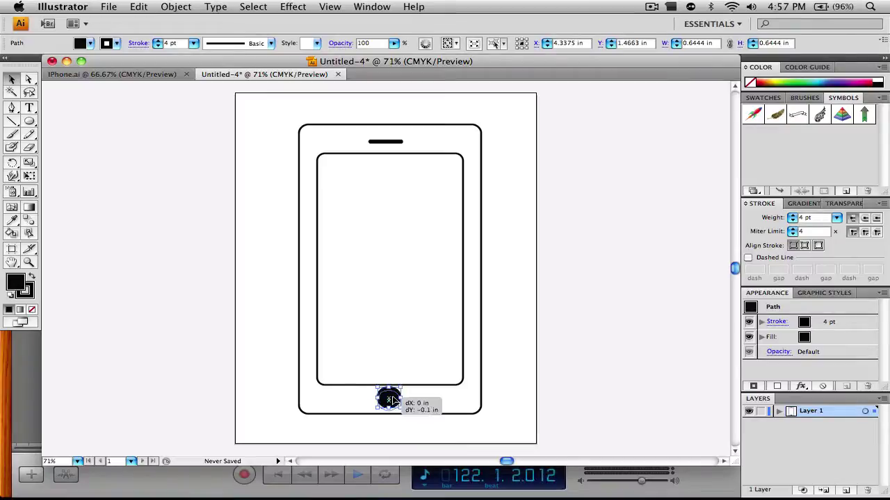
left_click(595, 407)
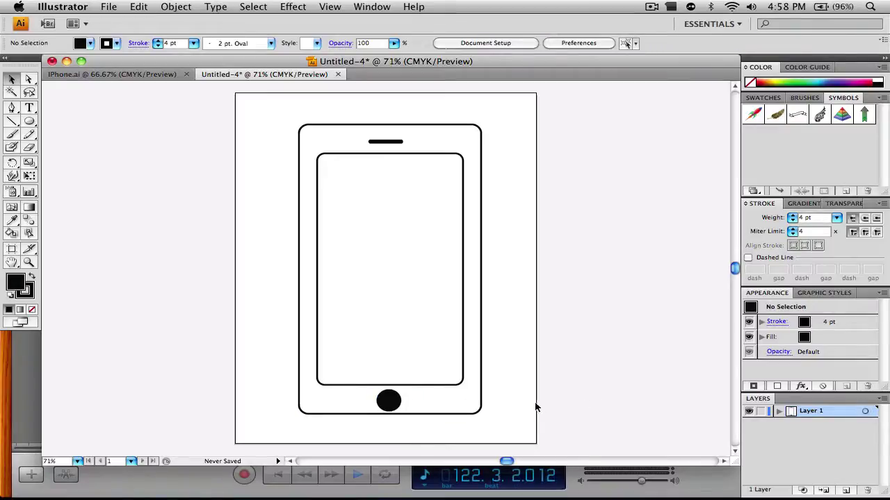
left_click(387, 397)
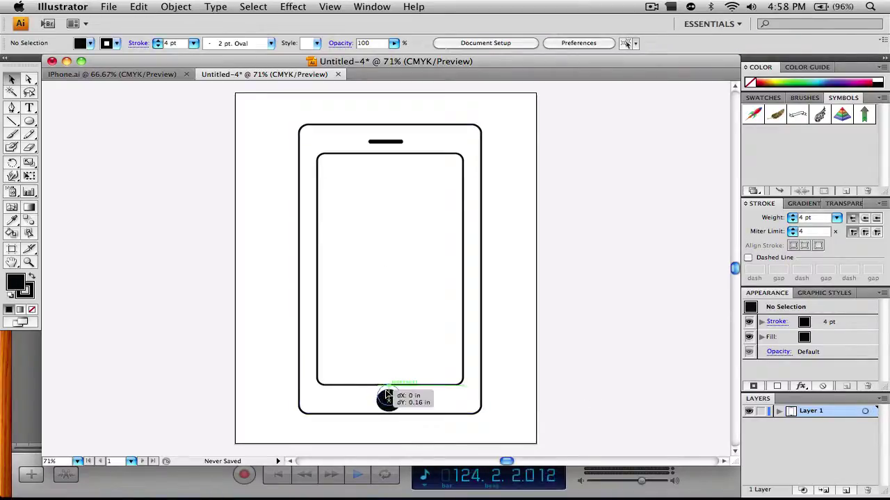
left_click(595, 402)
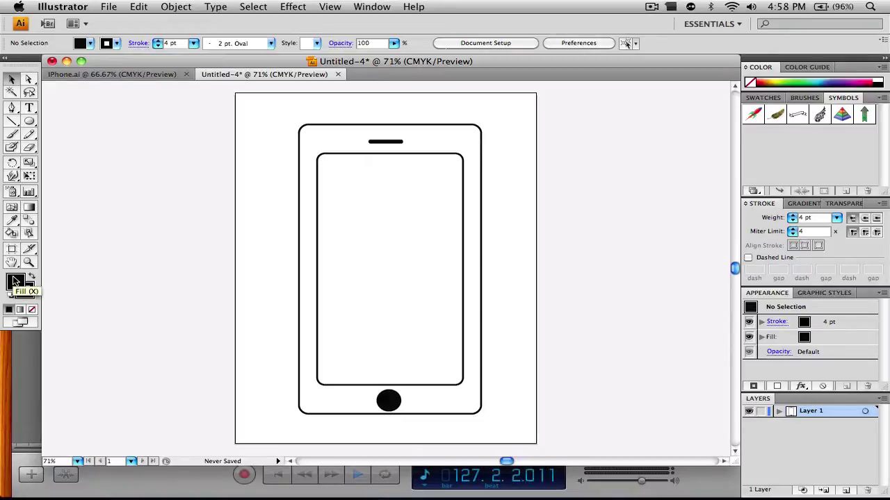
Step: Change the stroke colour to near-white FFF8FA
double_click(29, 292)
left_click(263, 129)
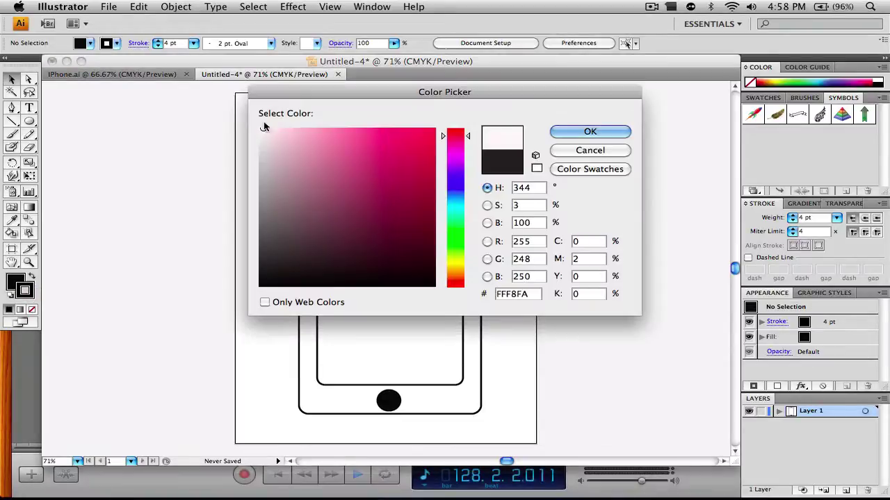
left_click(587, 132)
left_click(30, 122)
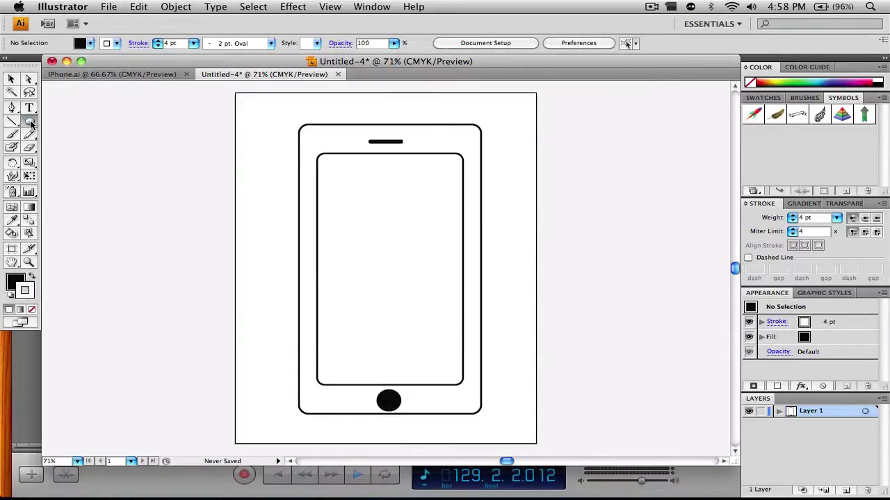
Step: Create a small exact-size circle and move it onto the home button as a white ring
left_click(175, 259)
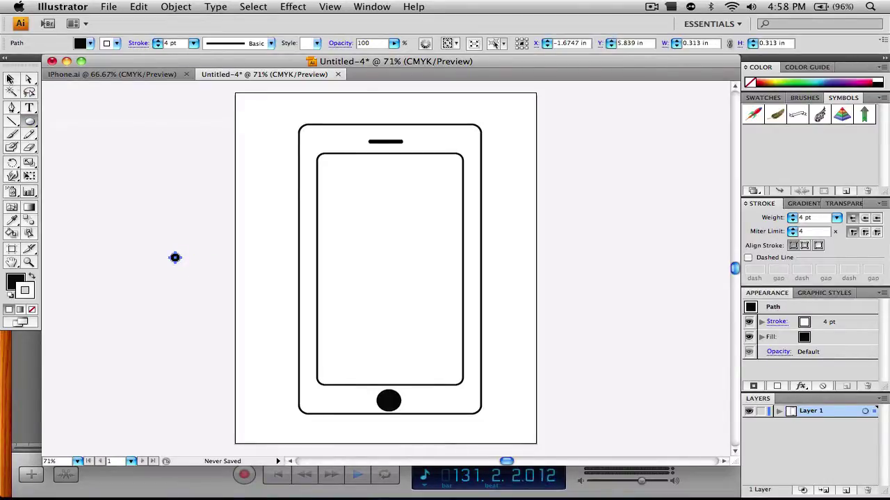
key("v")
left_click_drag(180, 259, 388, 402)
left_click(602, 401)
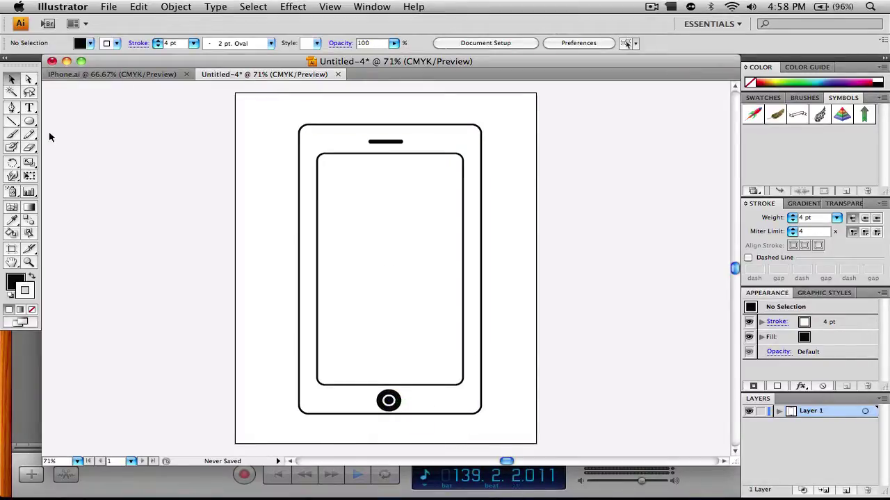
left_click(651, 7)
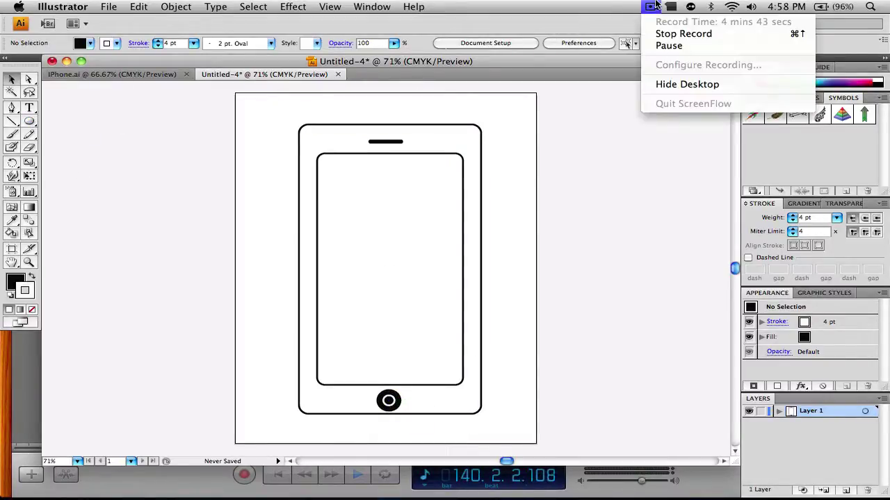
left_click(560, 10)
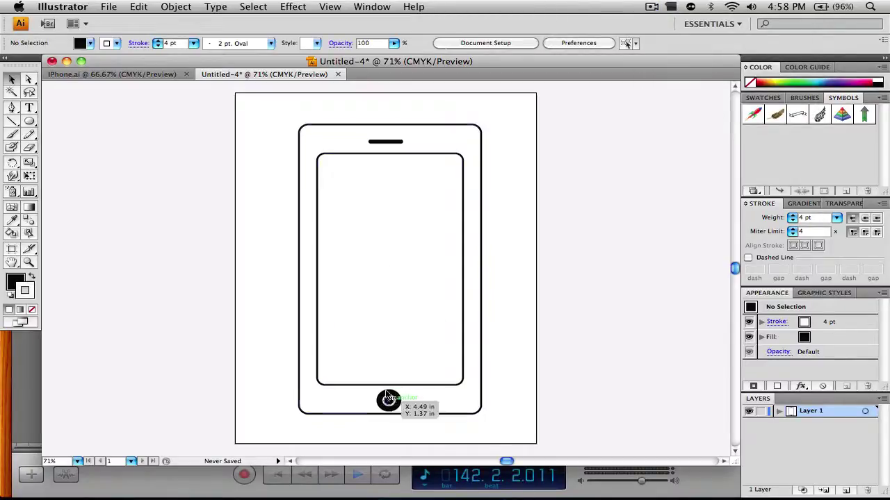
Step: Swap fill and stroke, then draw a horizontal line across the lower screen to mark the dock
left_click(14, 125)
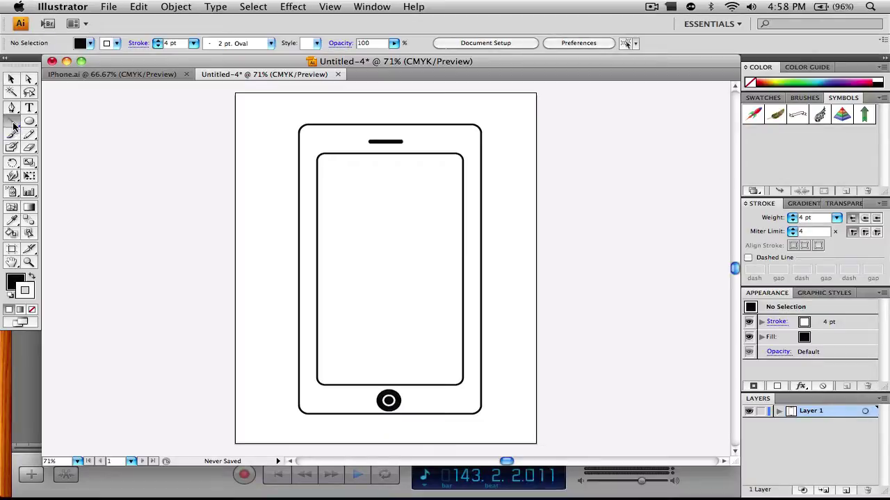
left_click(32, 281)
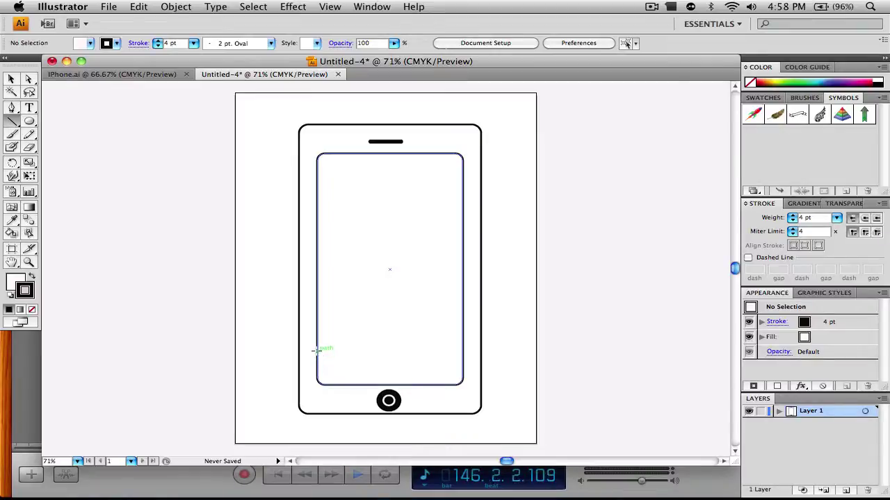
left_click_drag(316, 351, 462, 351)
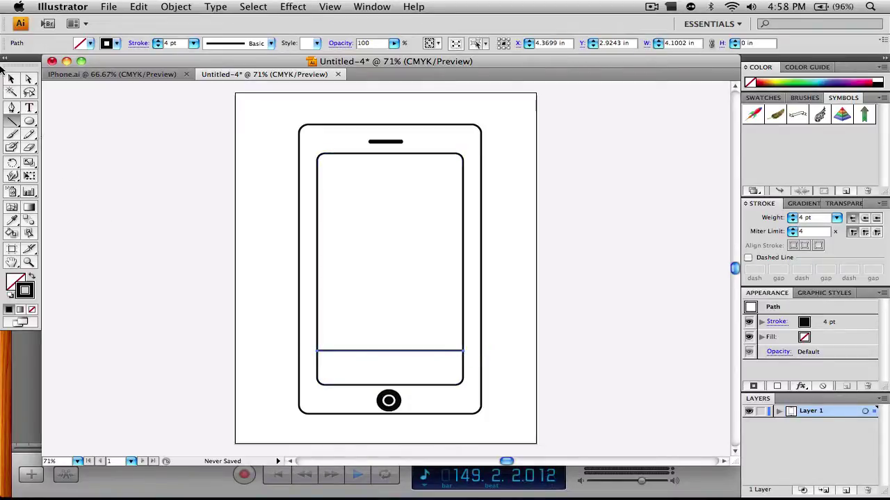
left_click(11, 79)
left_click(114, 162)
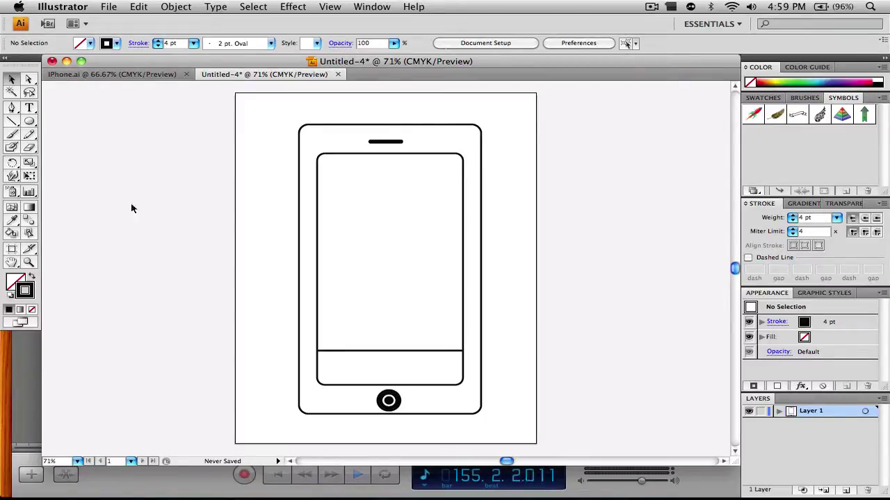
left_click_drag(29, 122, 109, 158)
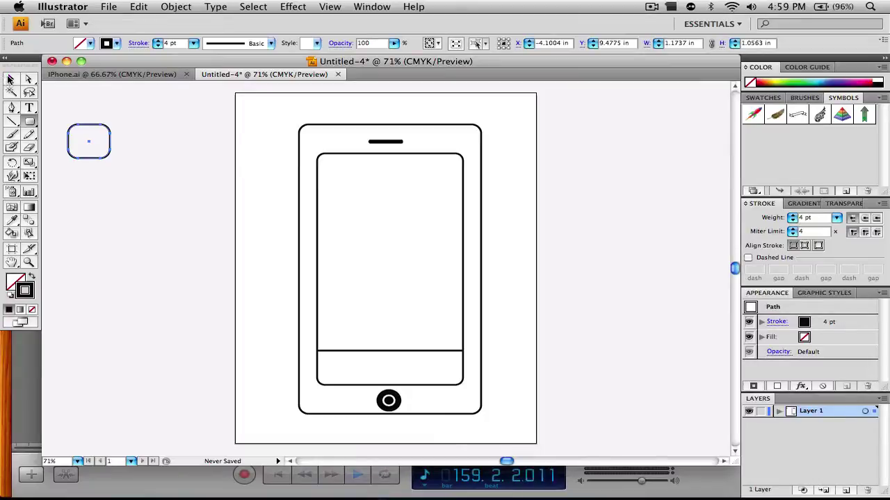
Step: Give the rounded square a 1 pt stroke, shrink it to icon size and place it at the dock's left end
left_click(791, 220)
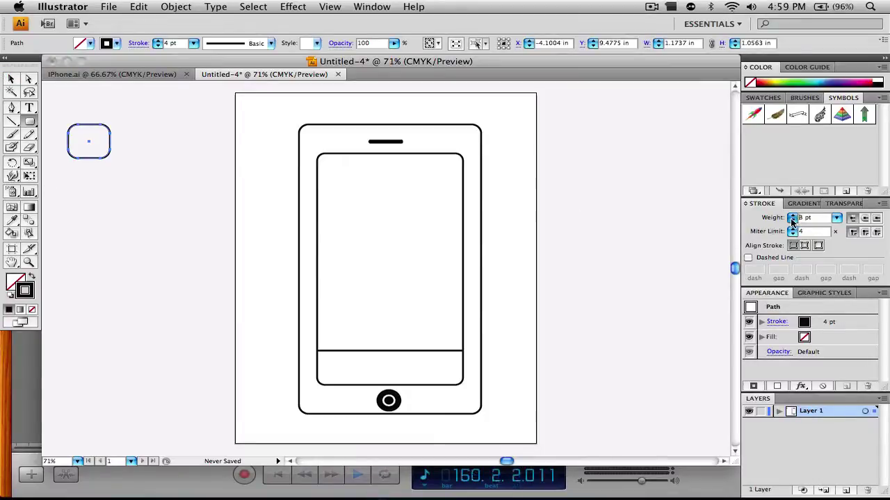
left_click(11, 79)
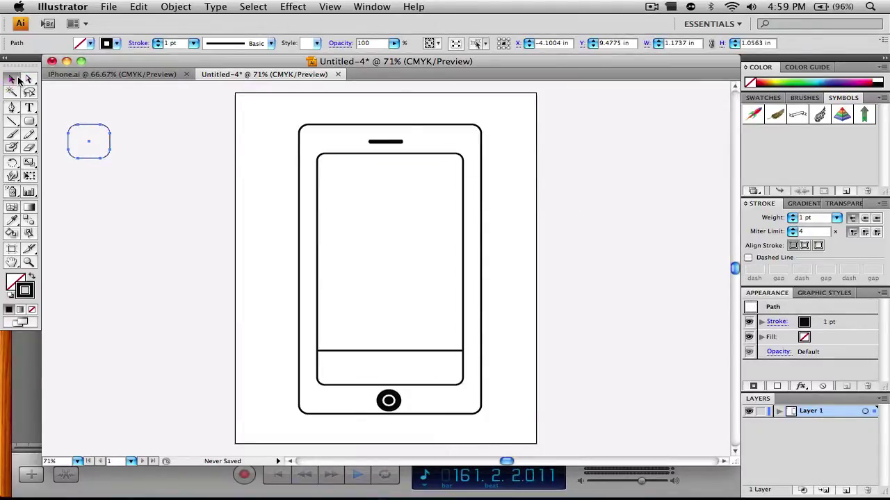
left_click(214, 158)
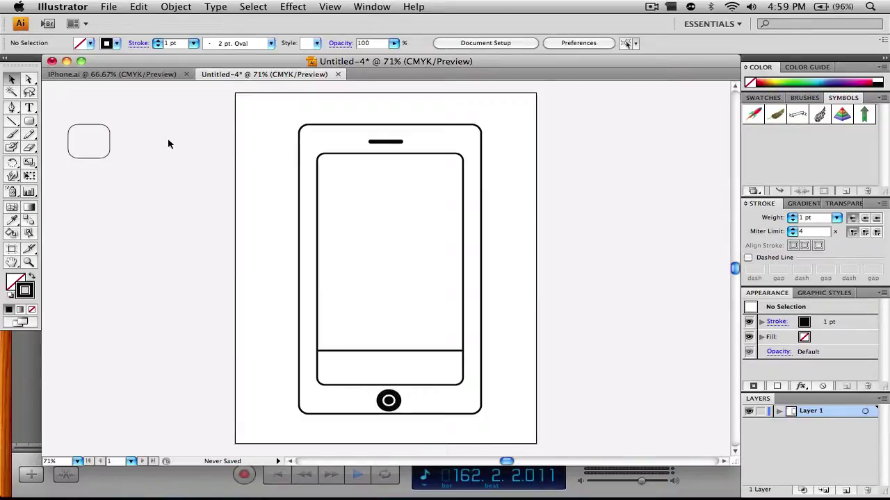
left_click(109, 132)
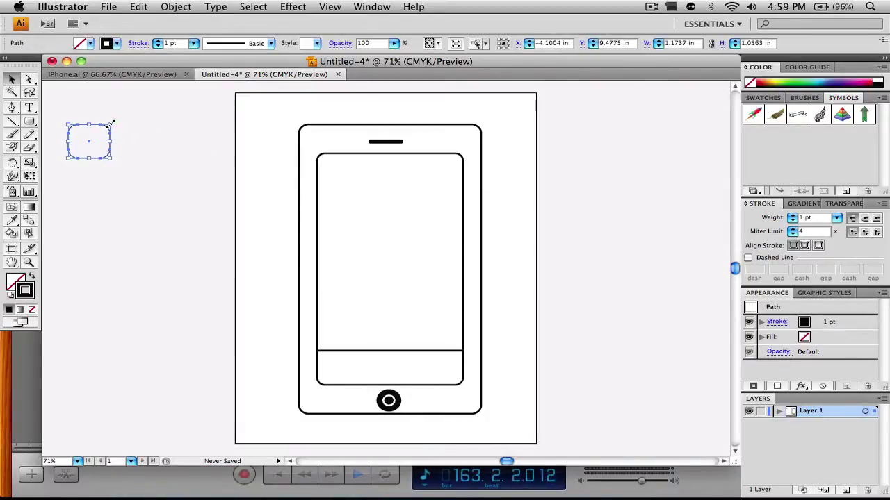
left_click_drag(111, 124, 350, 355)
left_click(401, 362)
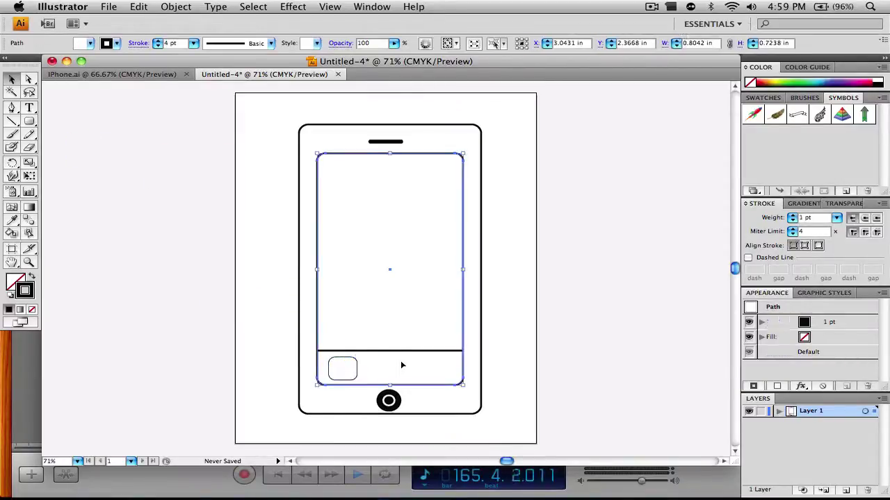
Step: Copy and paste the rounded square to build a row of four dock icons
left_click(357, 366)
key("super+c")
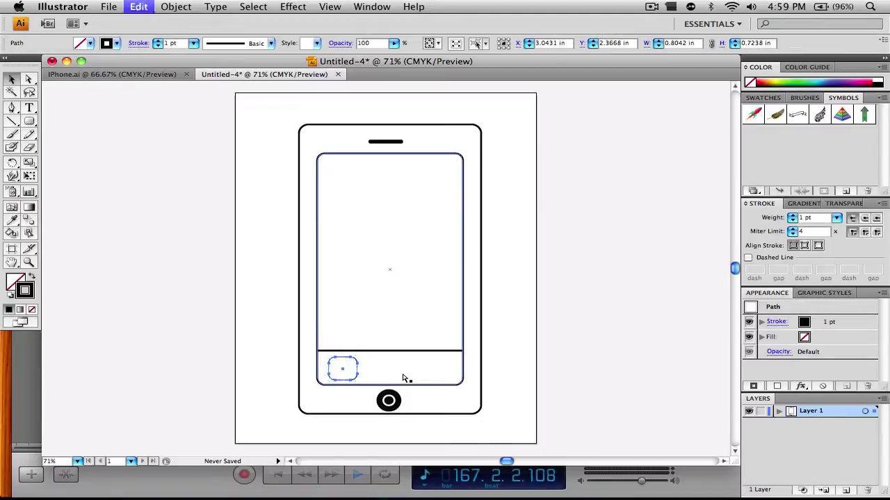
key("super+v")
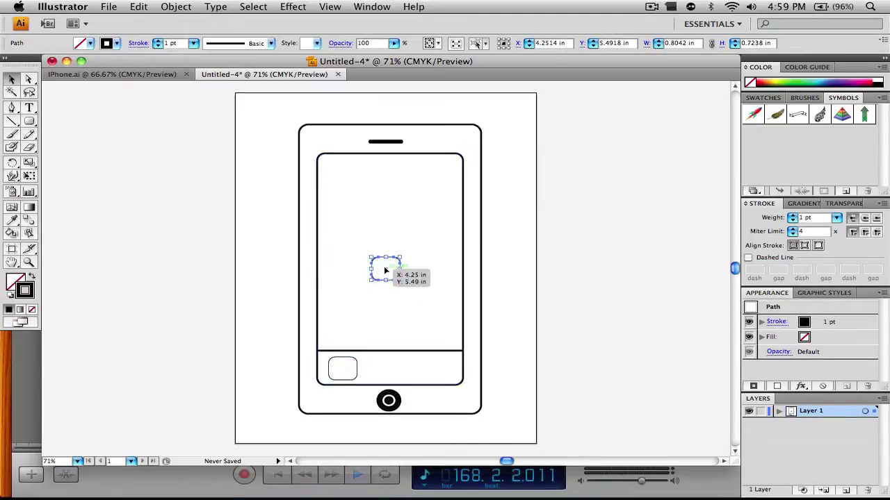
left_click_drag(385, 270, 378, 369)
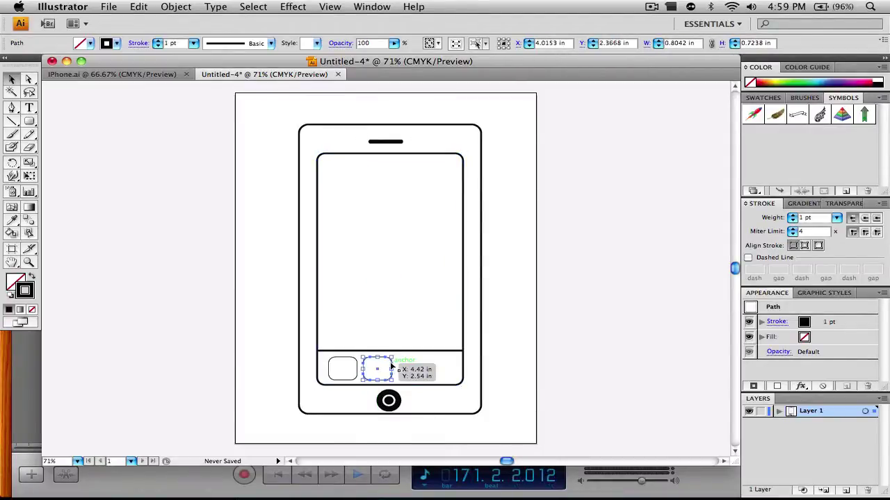
left_click(353, 365, "shift")
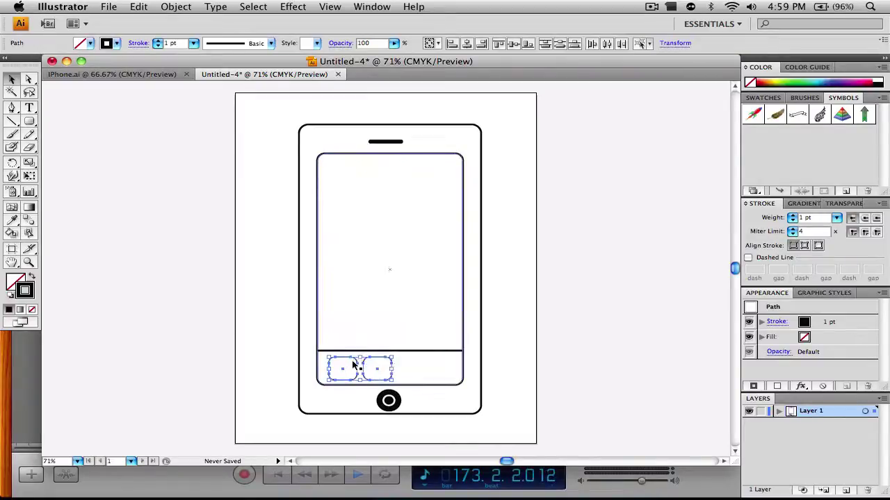
key("super+v")
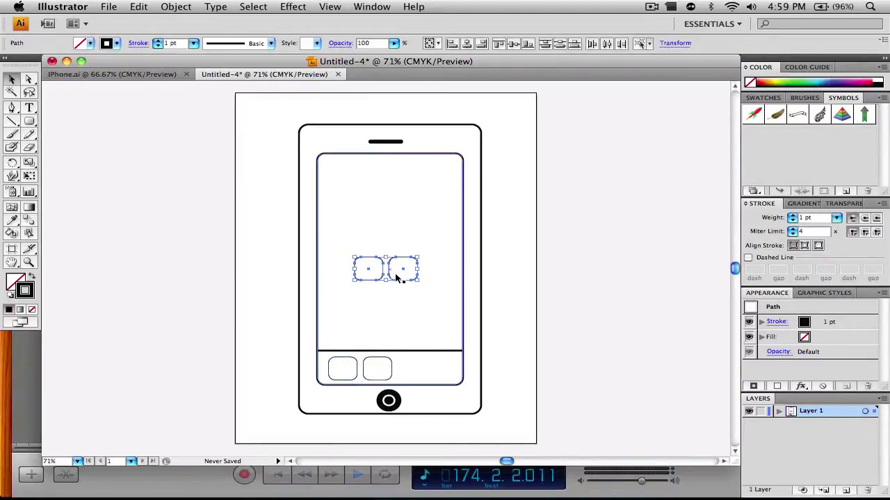
left_click_drag(398, 278, 444, 366)
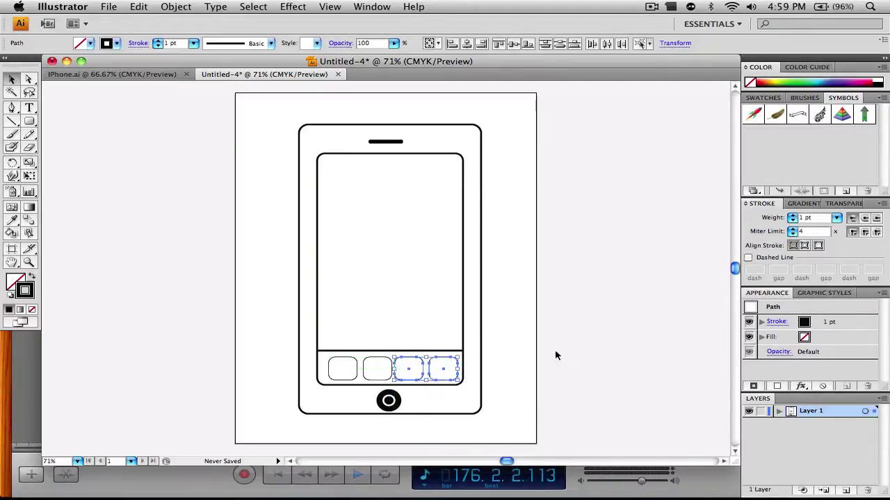
left_click(555, 355)
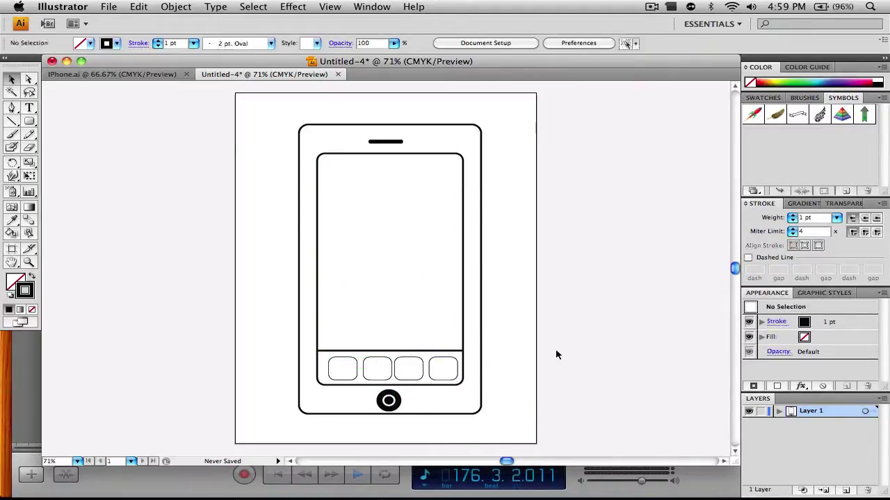
Step: Even out the dock icon spacing, then select all four slots and align the last one
left_click(331, 367)
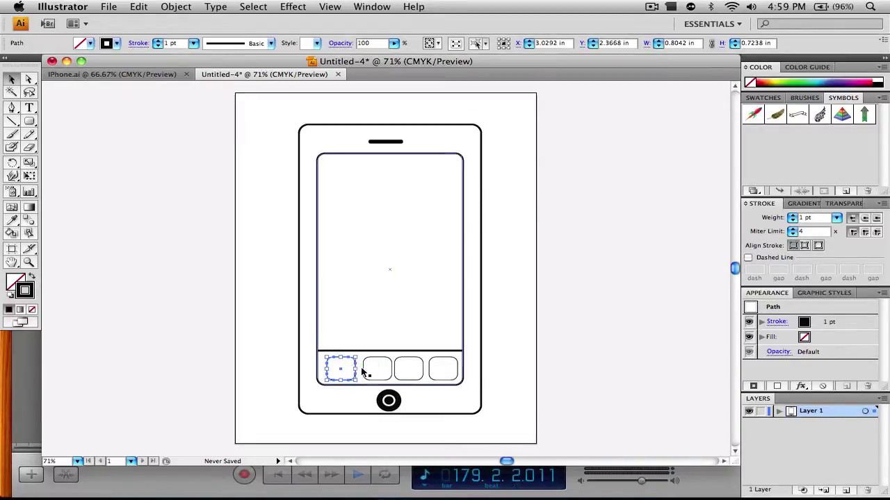
left_click_drag(341, 368, 376, 374)
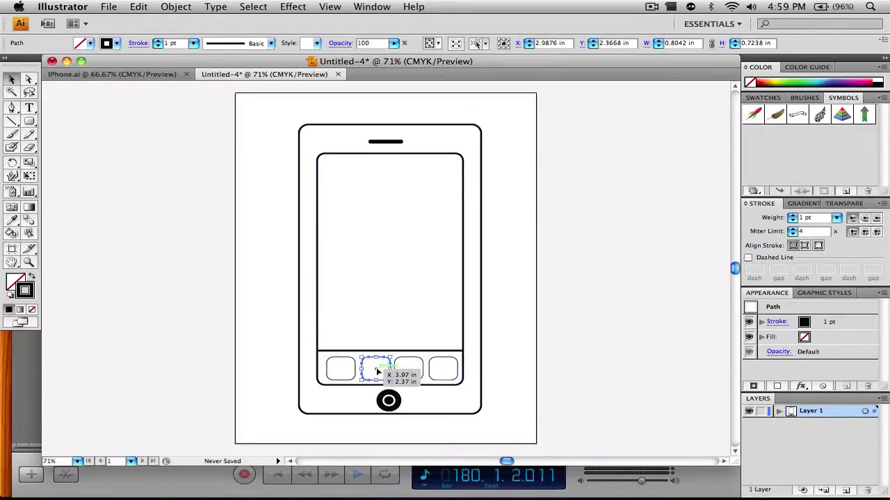
left_click(625, 370)
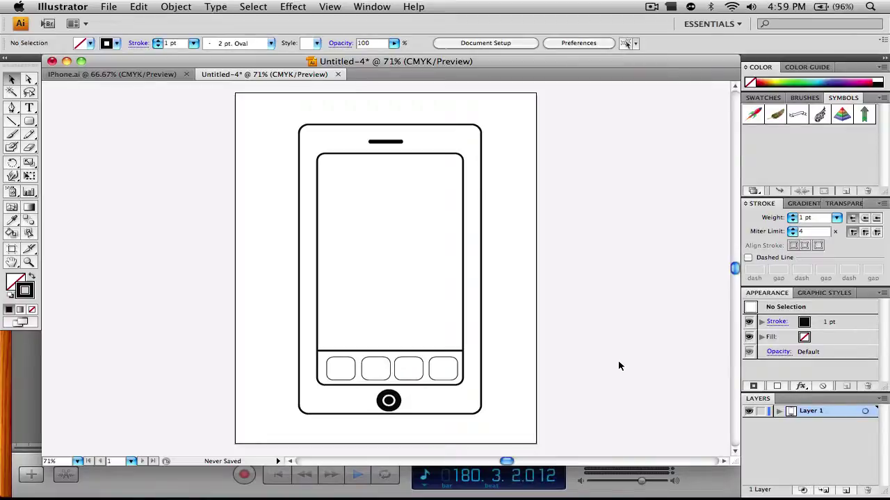
left_click(374, 368)
left_click(699, 378)
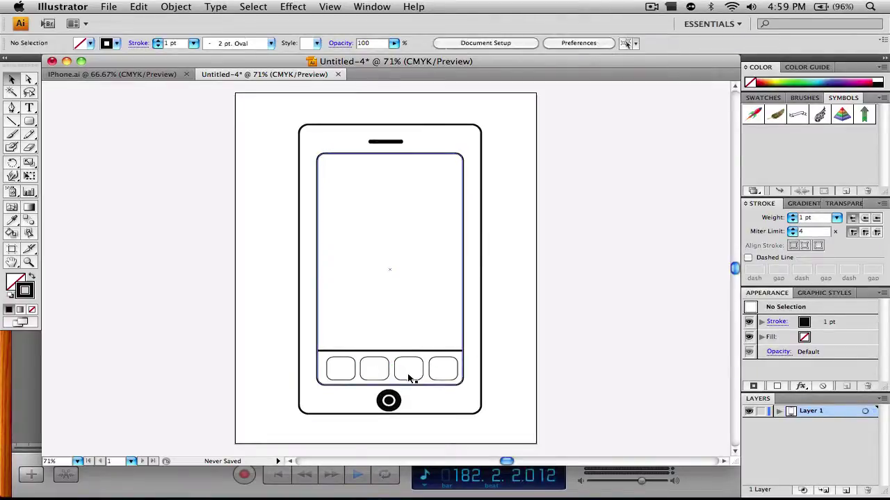
left_click(342, 371)
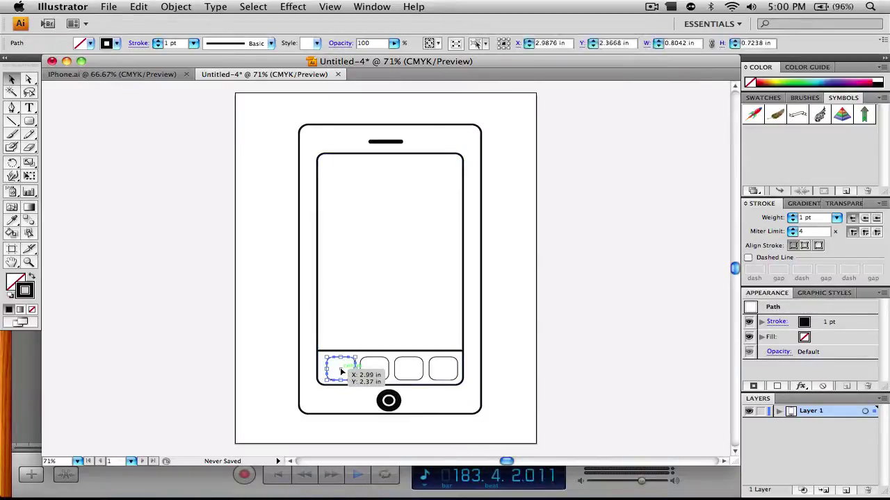
left_click(600, 369)
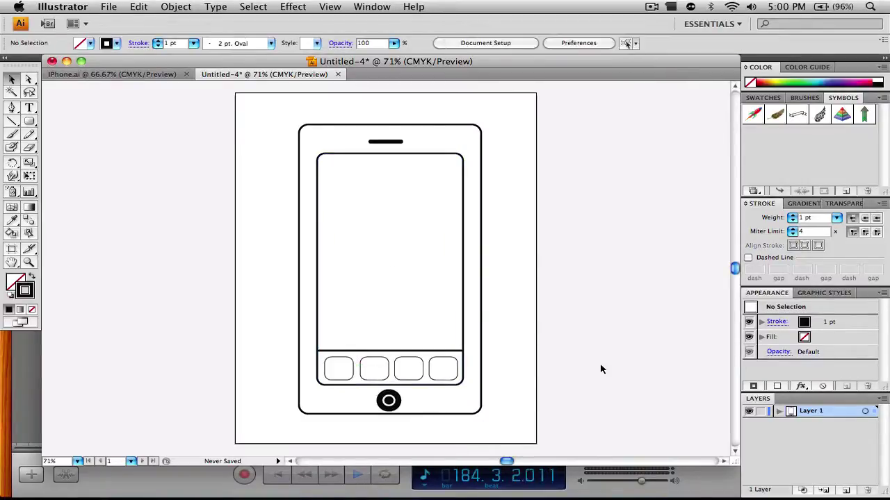
left_click(352, 364)
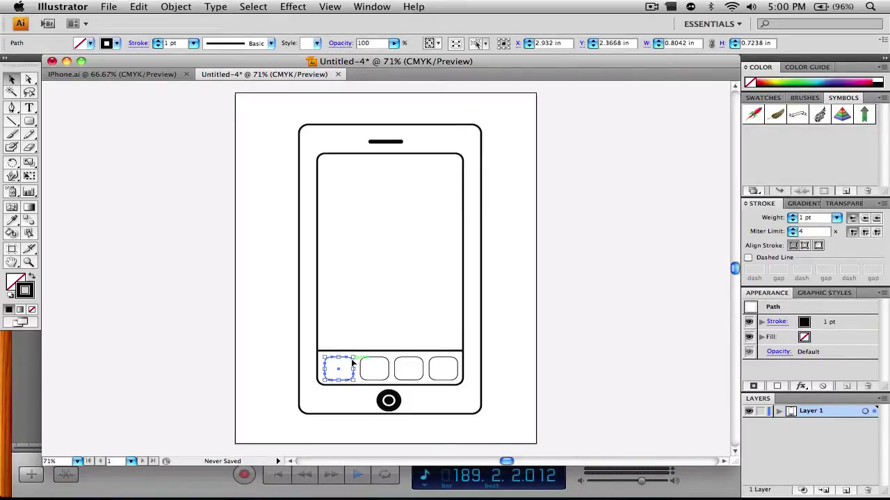
left_click(388, 368, "shift")
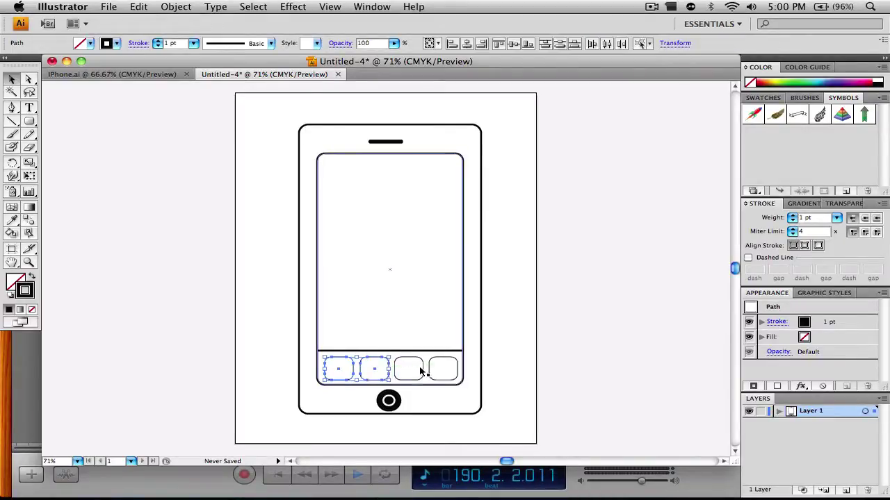
left_click(421, 372, "shift")
left_click(431, 369, "shift")
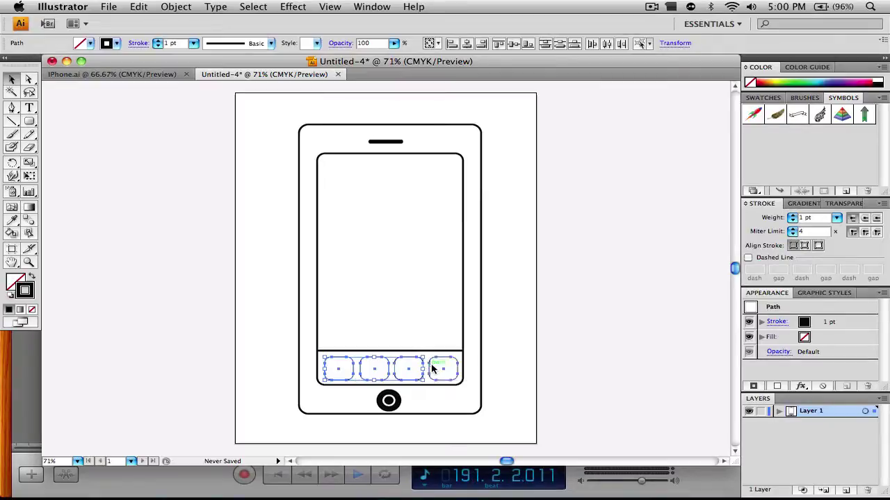
left_click_drag(430, 368, 402, 368)
Step: Group the four dock slots and paste two copies as icon rows inside the screen
right_click(404, 374)
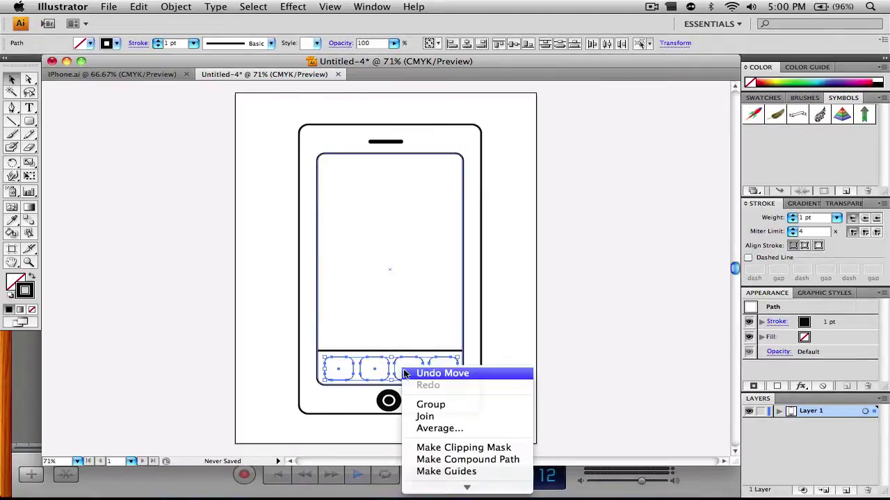
left_click(429, 405)
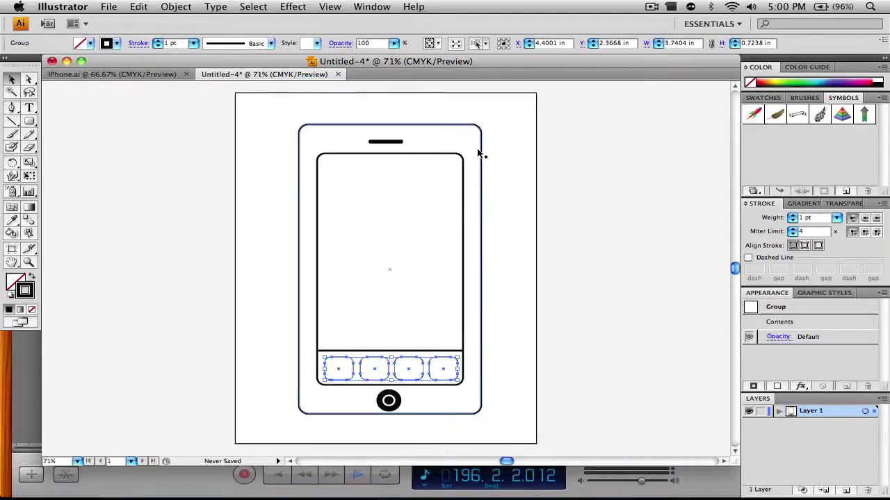
key("super+v")
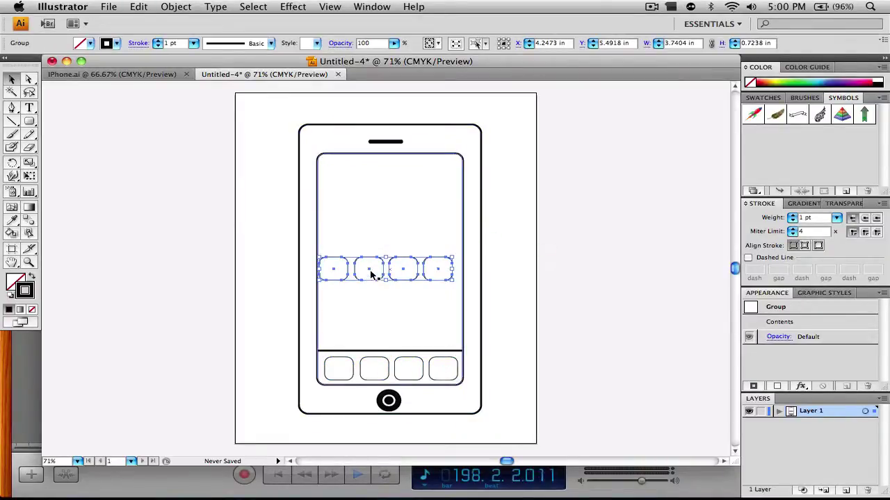
left_click_drag(372, 275, 373, 310)
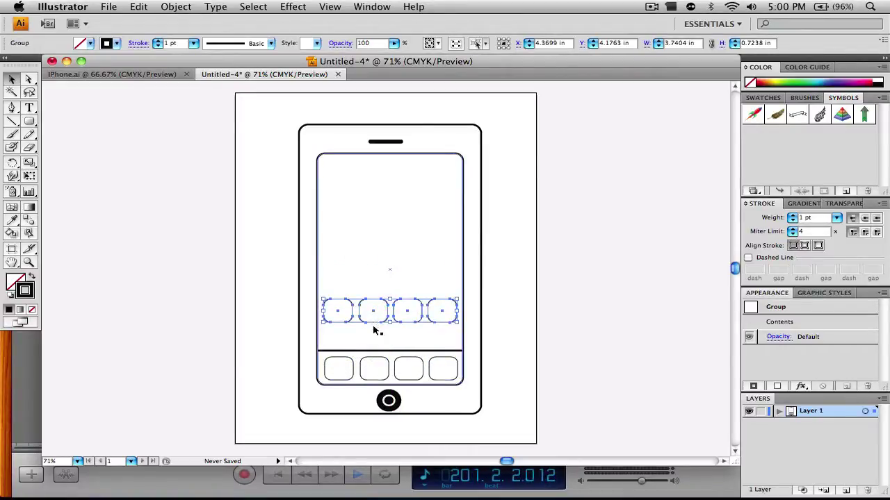
key("super+v")
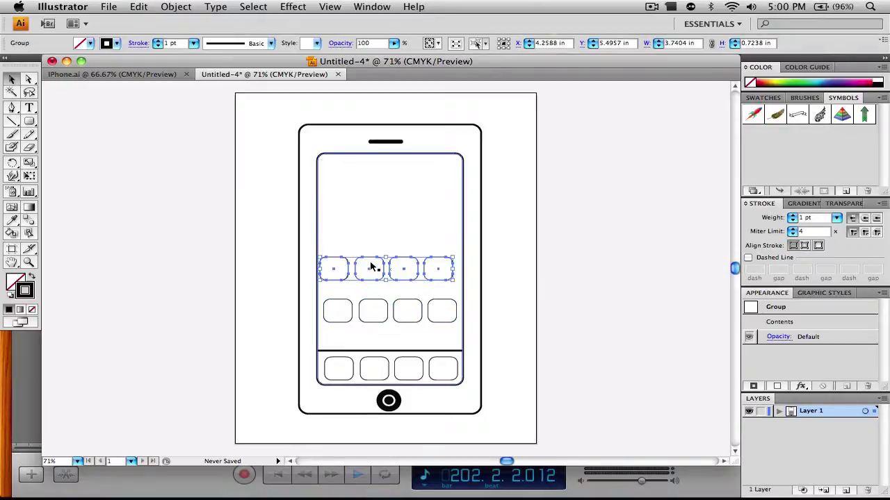
mouse_move(372, 269)
left_mouse_down()
mouse_move(373, 283)
mouse_move(371, 269)
left_mouse_up()
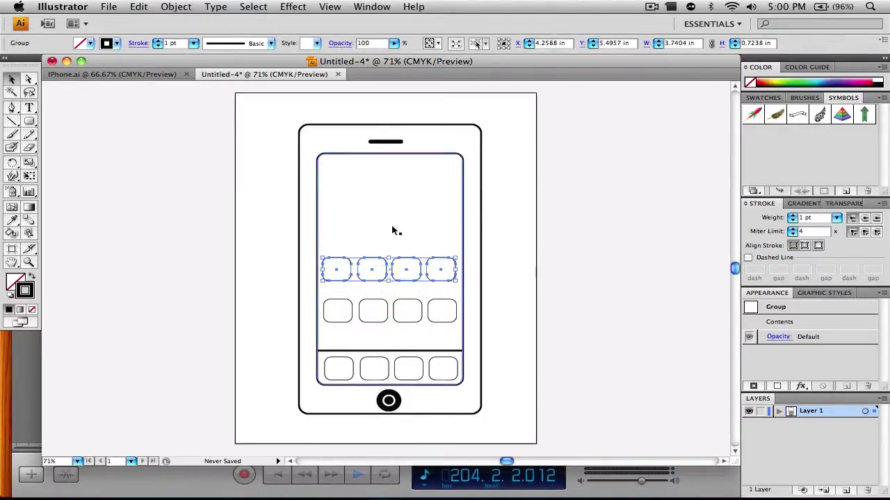
Step: Undo an accidental screen move and group the two pasted icon rows
left_click(395, 230)
left_click_drag(323, 348, 364, 314)
key("super+z")
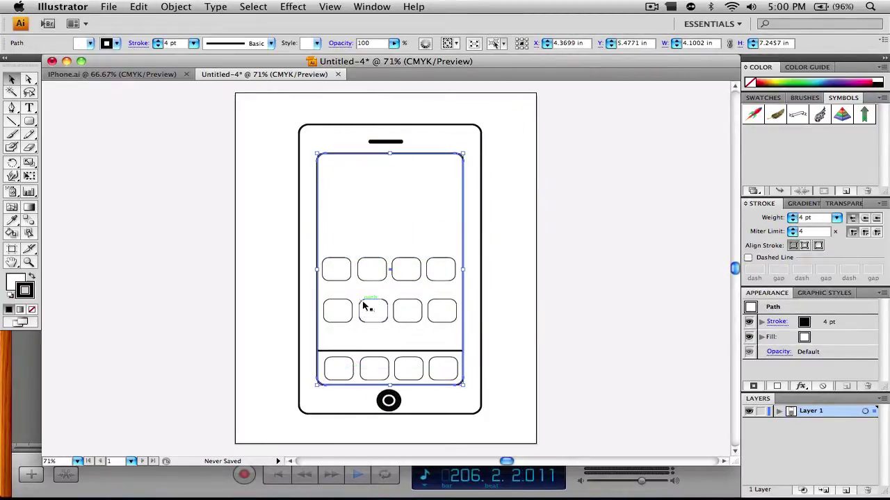
left_click(367, 305)
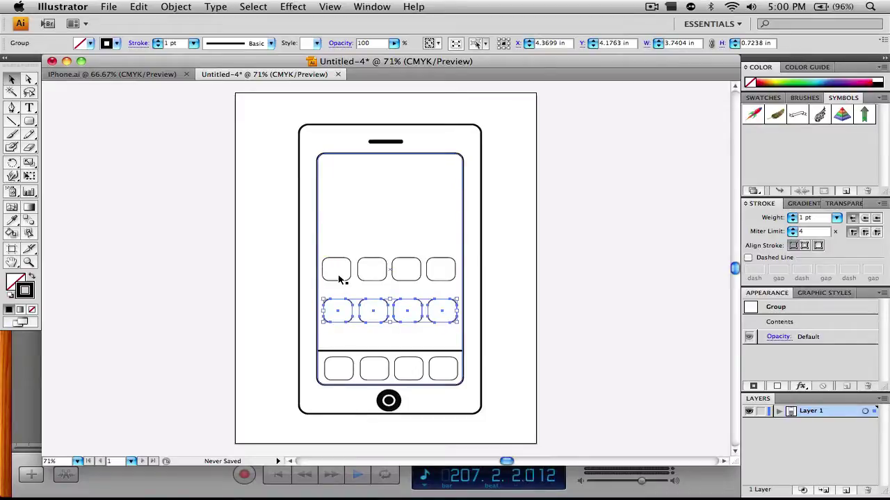
left_click(349, 271, "shift")
right_click(352, 266)
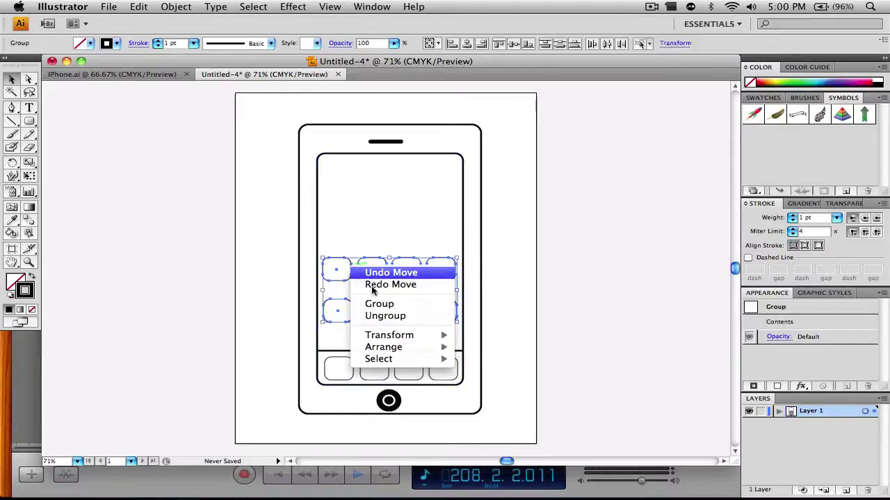
left_click(390, 304)
Step: Duplicate the grouped rows at the top of the screen to complete the 4×4 grid and adjust spacing
key("super+c")
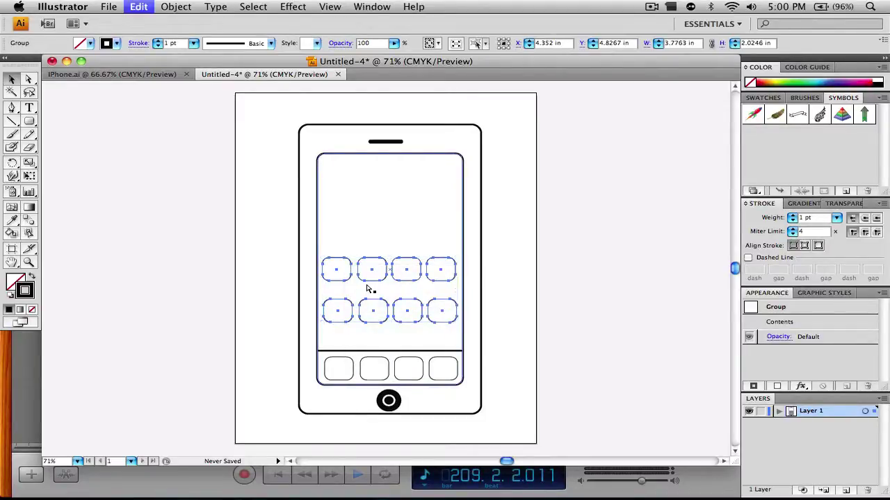
key("super+v")
left_click_drag(377, 245, 373, 191)
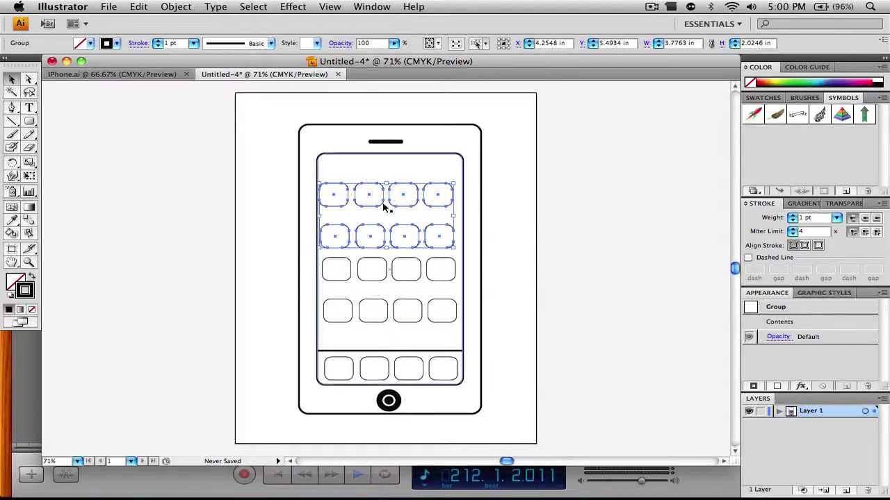
left_click(625, 317)
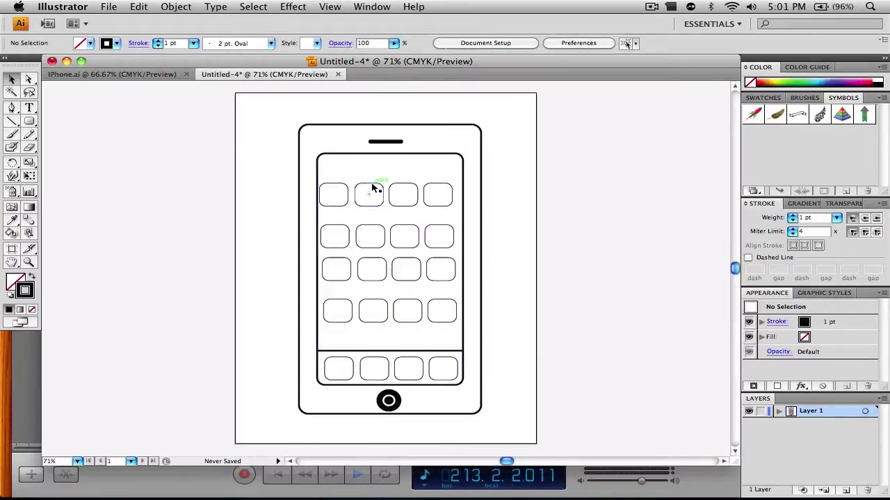
left_click_drag(373, 191, 375, 179)
left_click(549, 203)
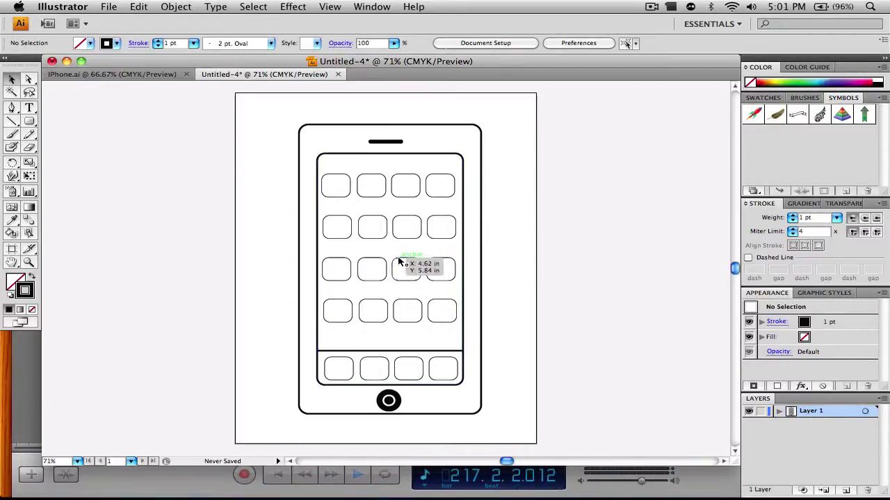
left_click_drag(400, 254, 399, 259)
left_click(618, 280)
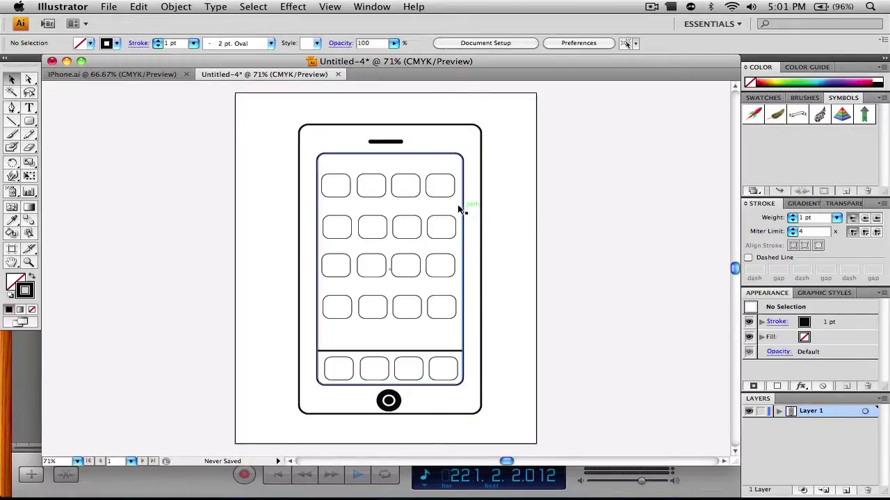
left_click_drag(30, 122, 74, 154)
Step: Fill the small circle with black and move it below the app icon grid
double_click(11, 281)
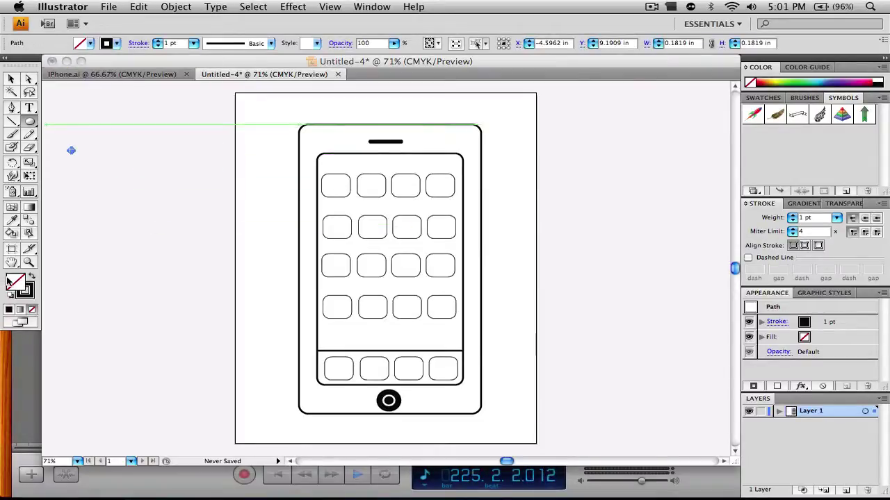
left_click_drag(320, 210, 294, 254)
left_click(584, 131)
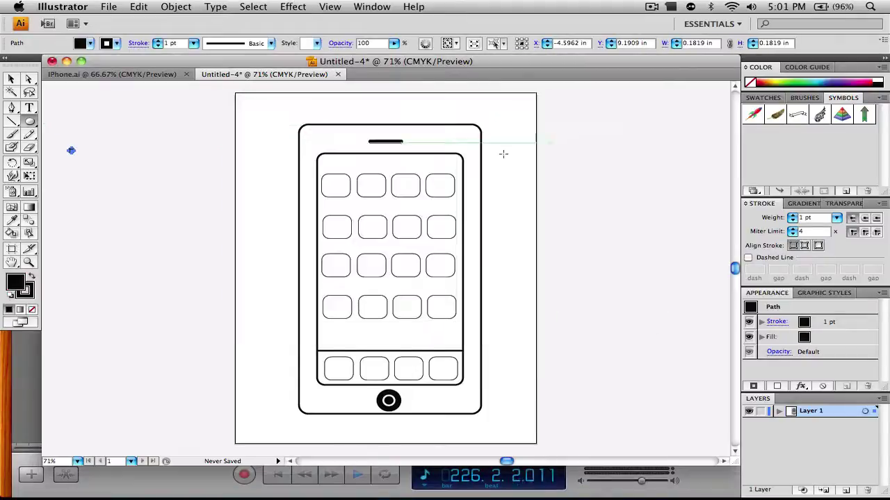
key("v")
left_click(108, 139)
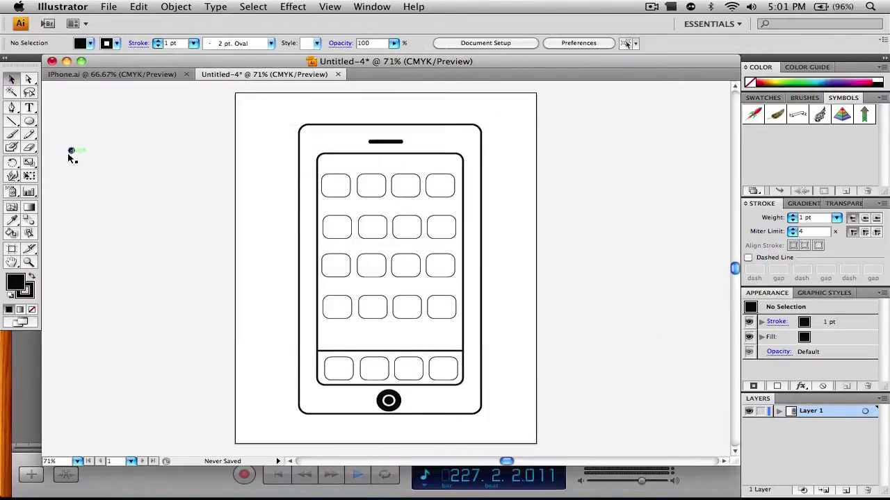
left_click_drag(70, 150, 364, 339)
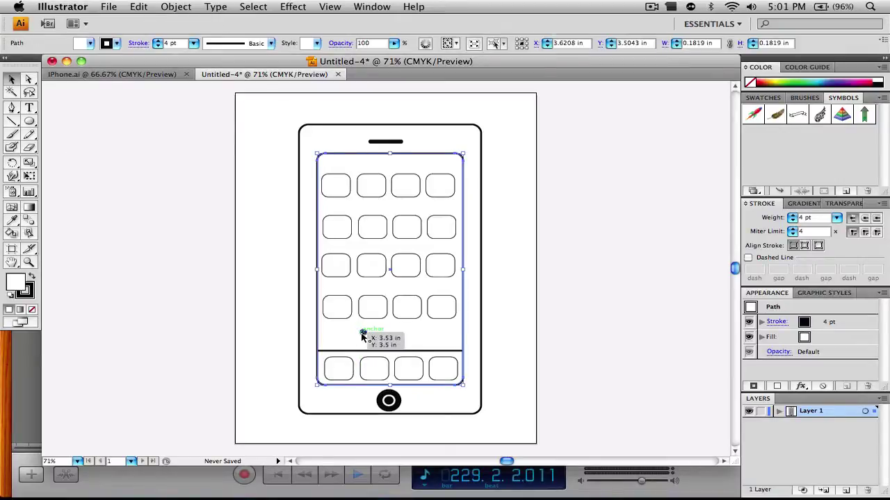
Step: Paste two copies of the black dot and line them up beside the first one
key("ctrl+v")
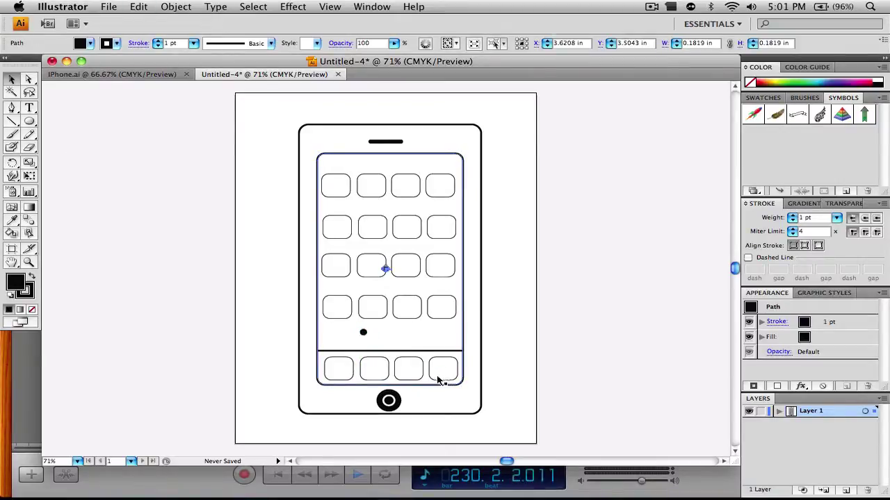
left_click_drag(387, 271, 388, 336)
left_click(403, 335)
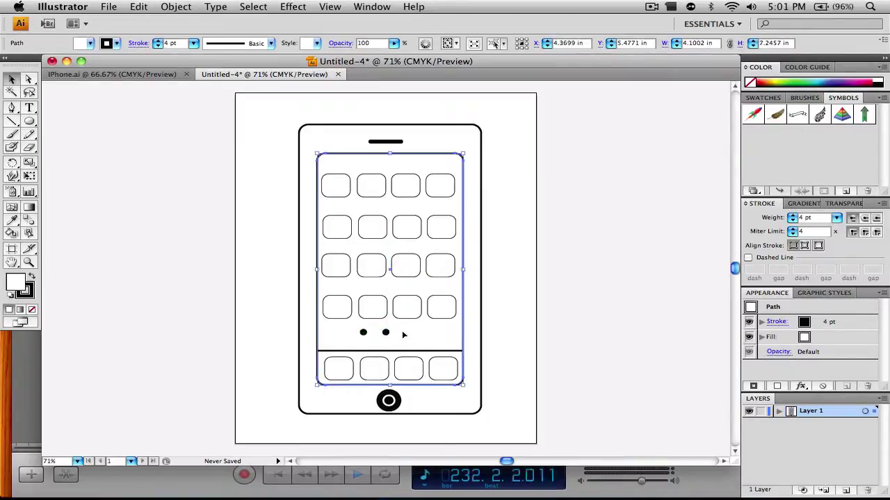
key("ctrl+v")
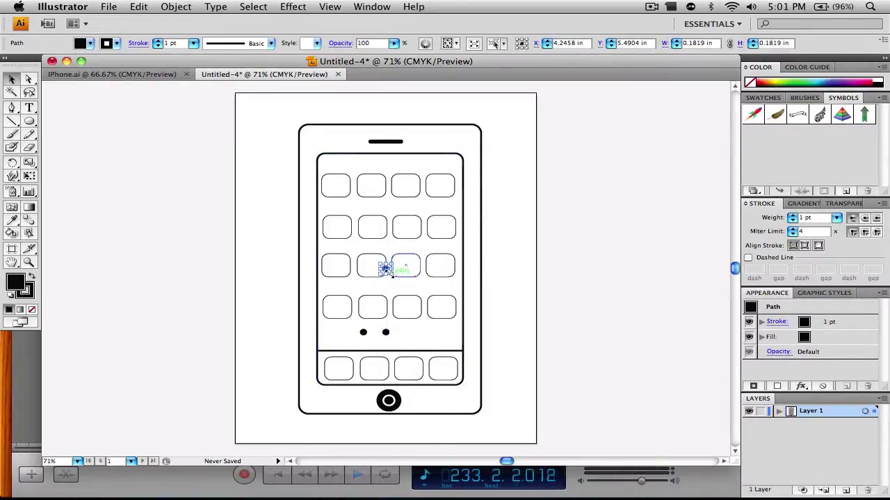
left_click_drag(388, 276, 409, 332)
left_click(429, 320)
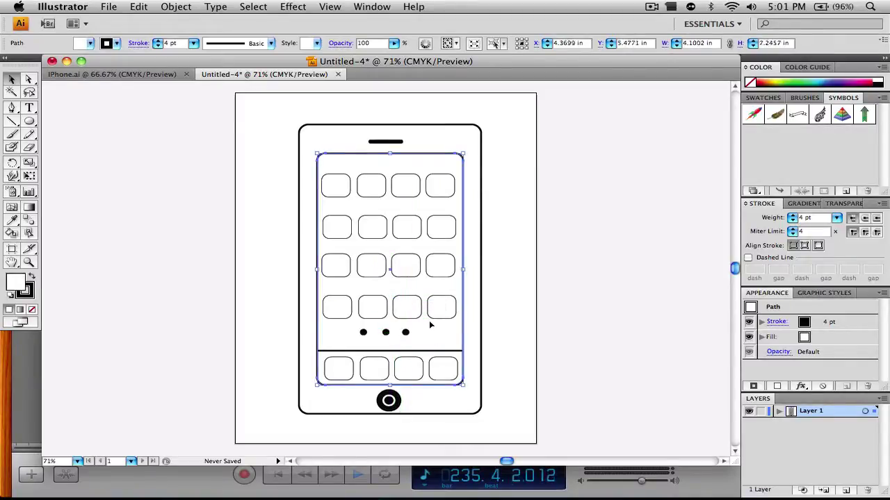
left_click(581, 310)
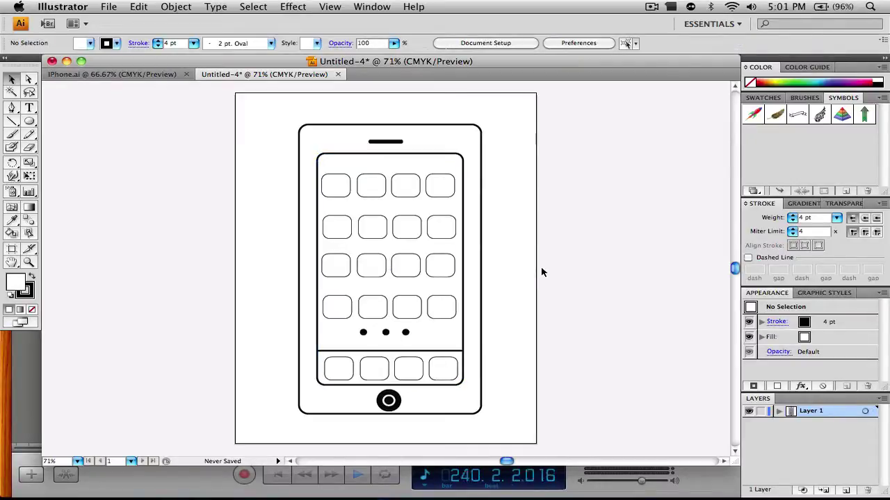